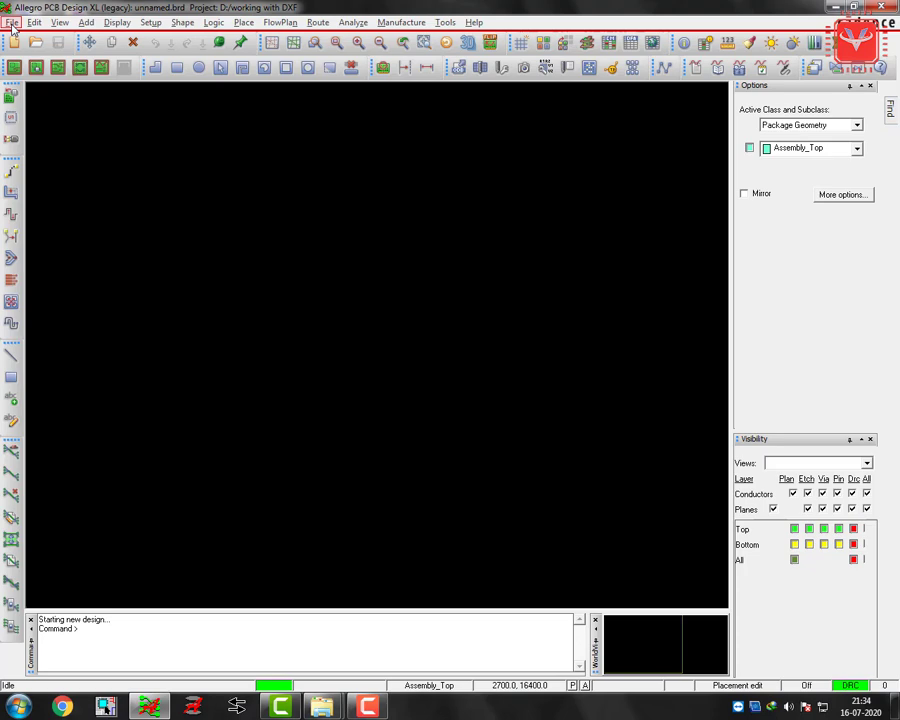
Create a new Board drawing 'DXF Board Outline Import Example' in D:/working with DXF
click(12, 22)
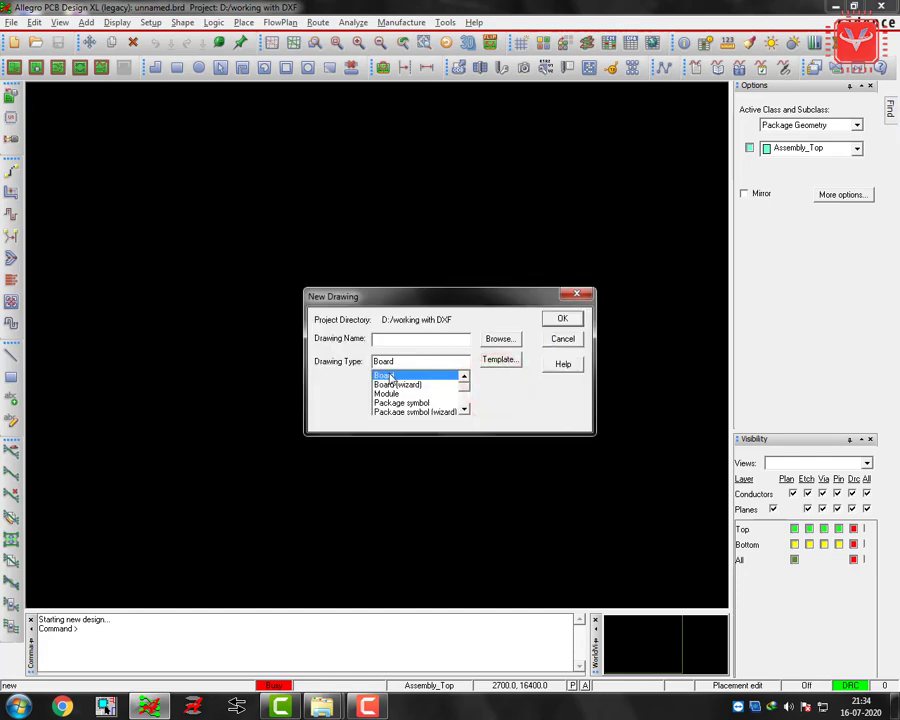
click(385, 373)
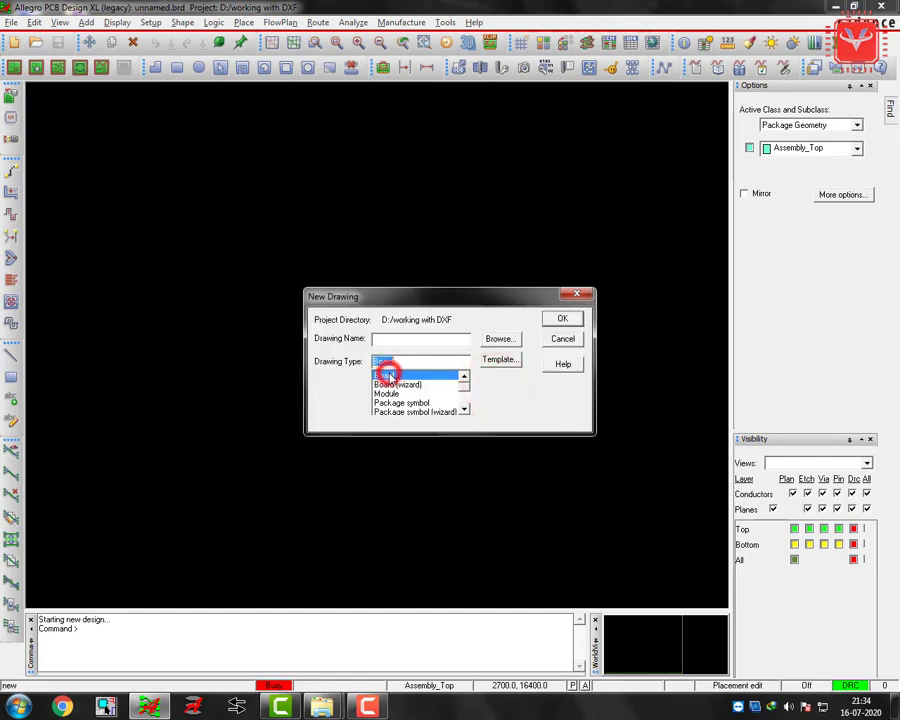
click(500, 338)
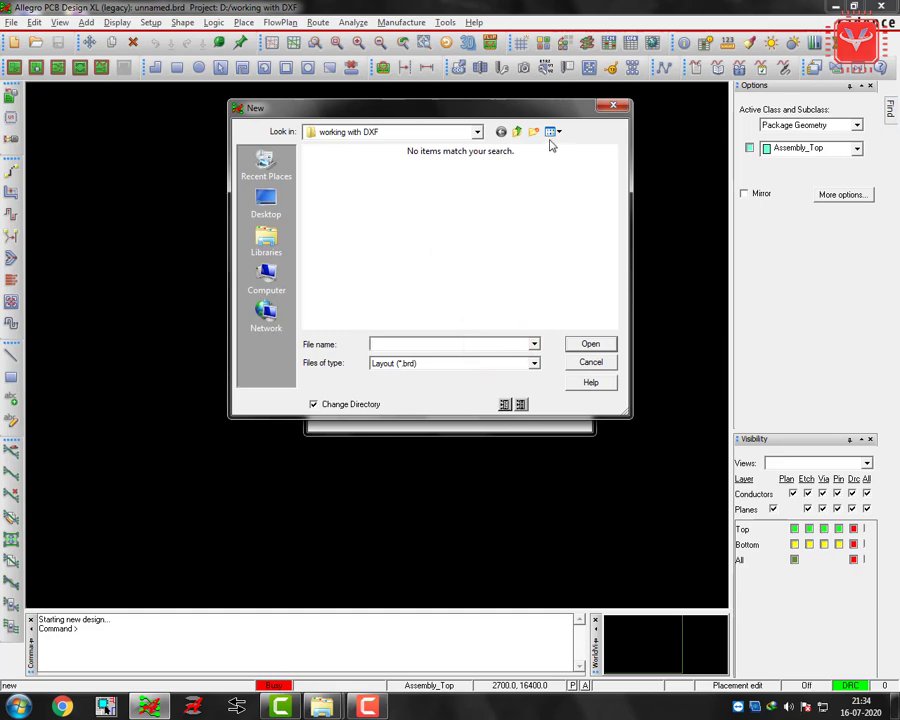
click(516, 132)
double_click(352, 258)
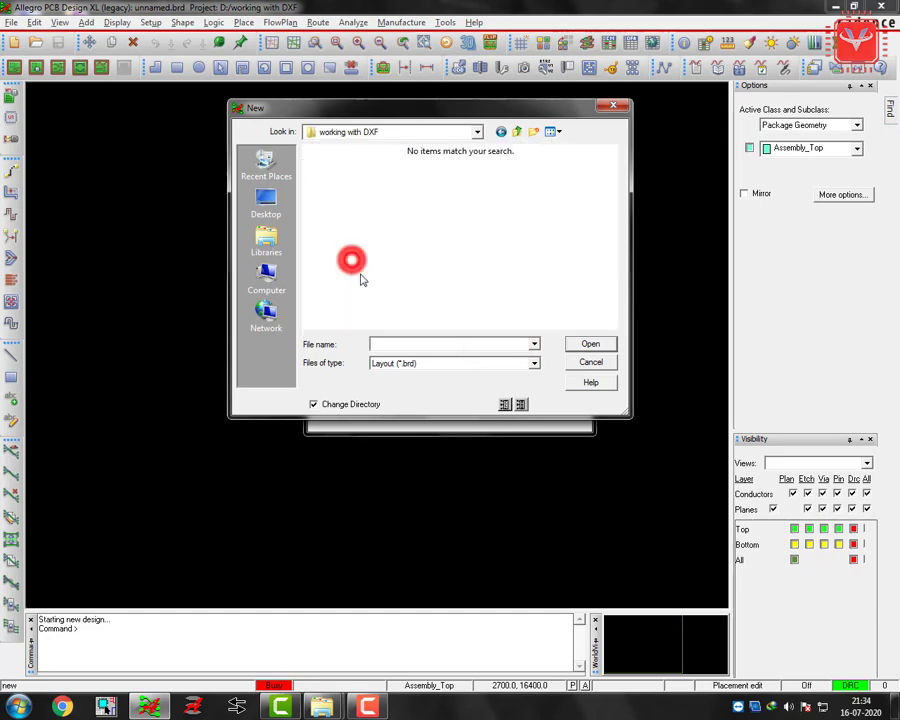
click(393, 343)
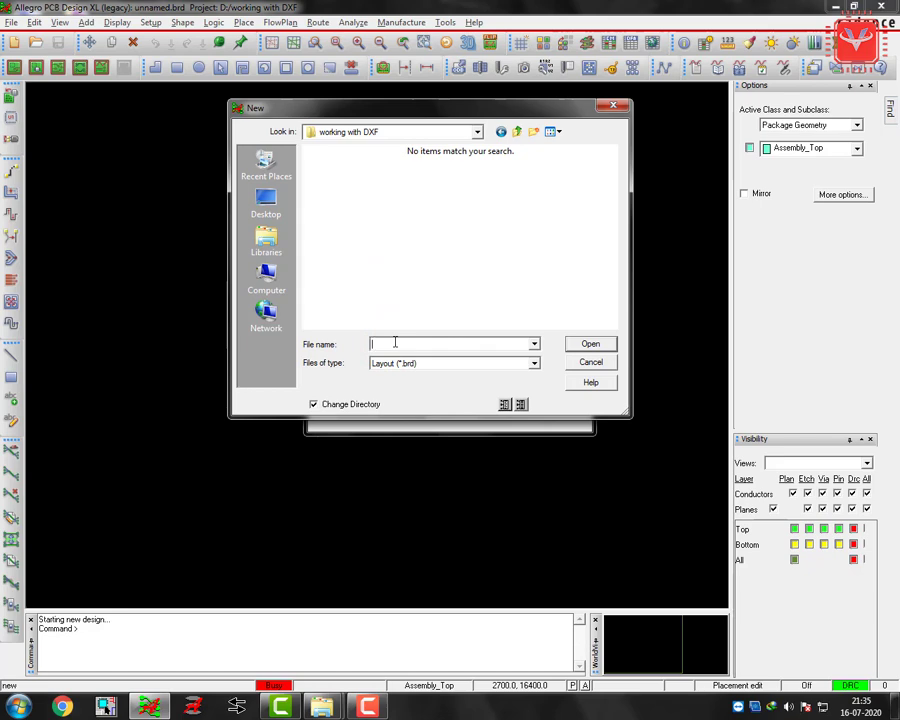
text(D)
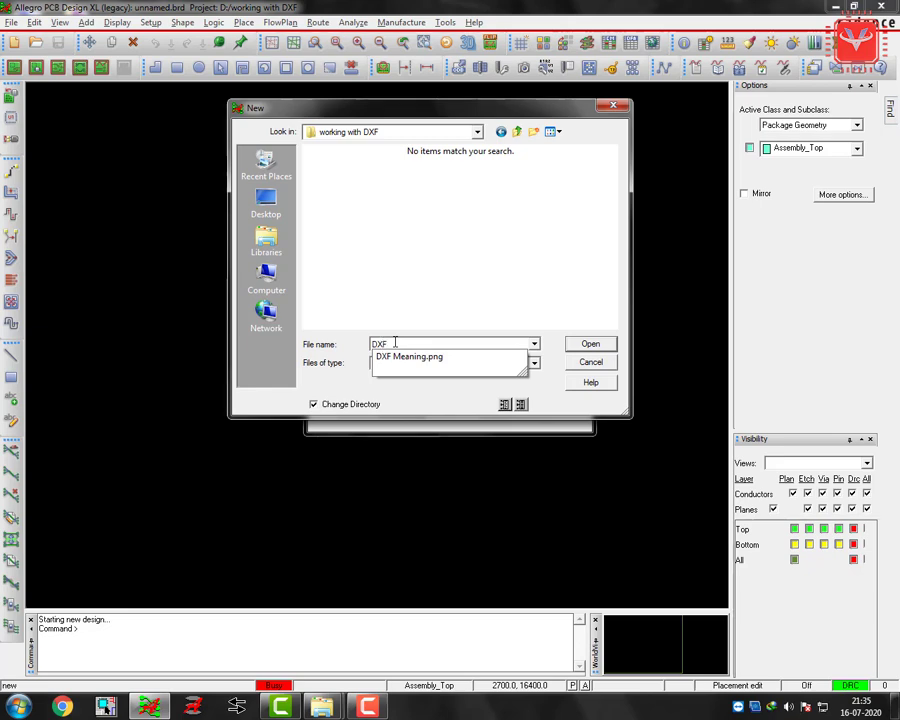
text(XF)
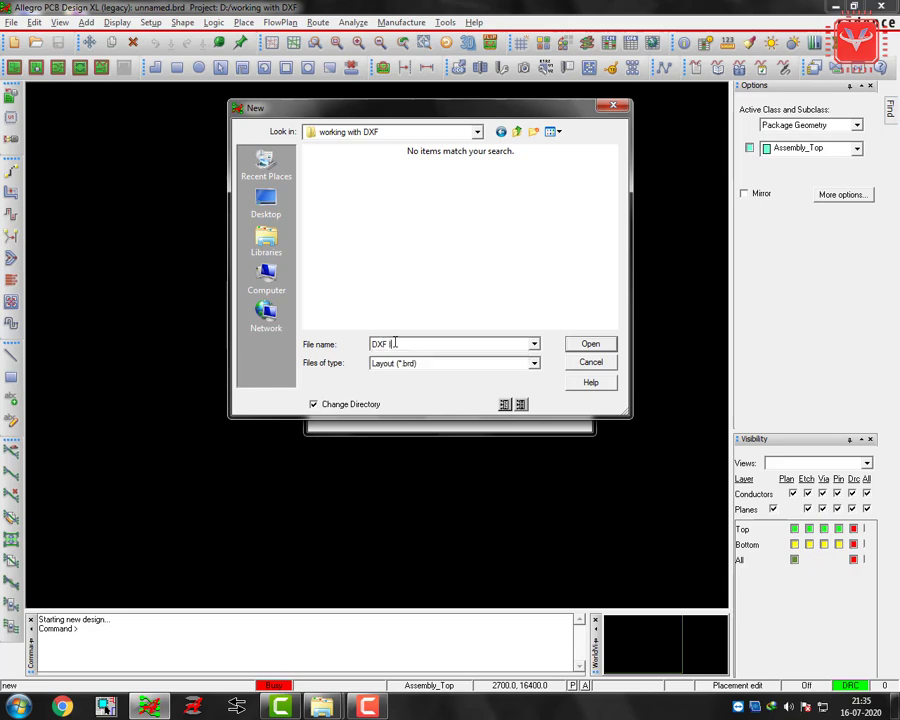
text(Board Outline Import Example)
click(588, 343)
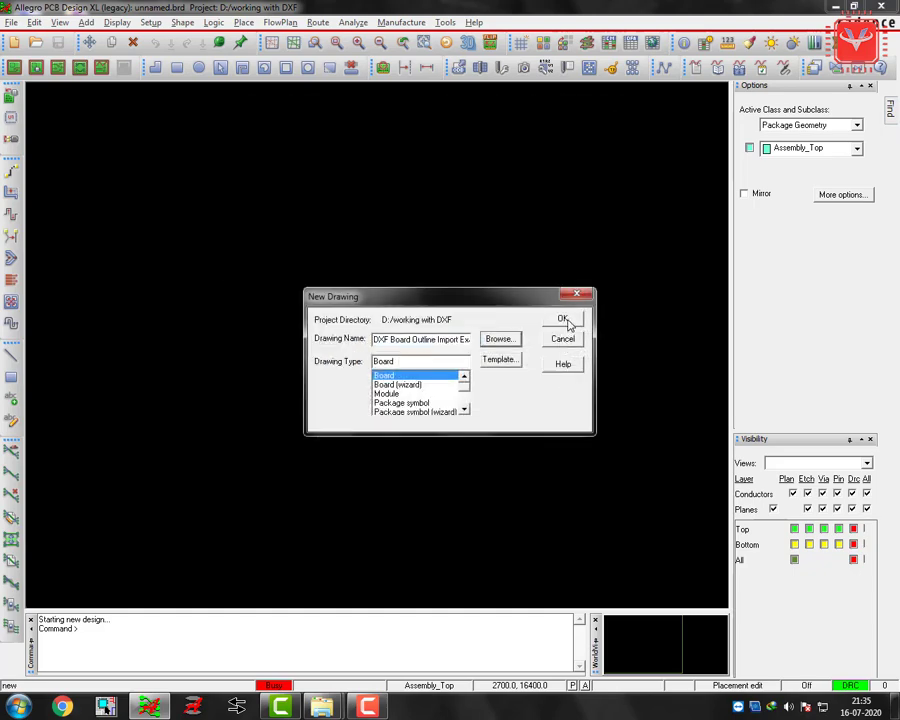
click(563, 316)
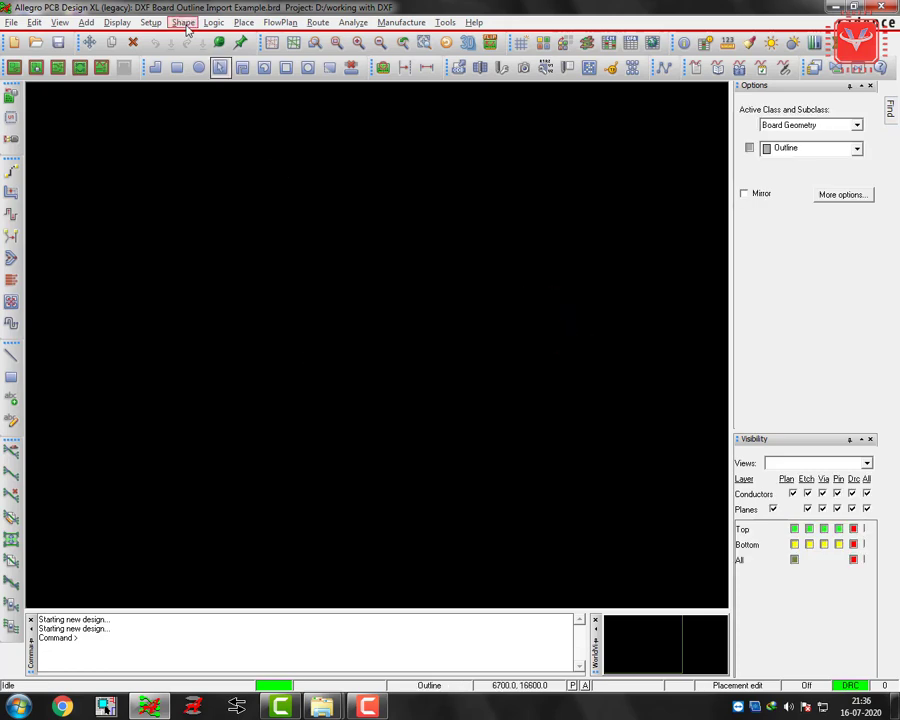
Set the design's user units to Millimeter in Design Parameters
click(151, 22)
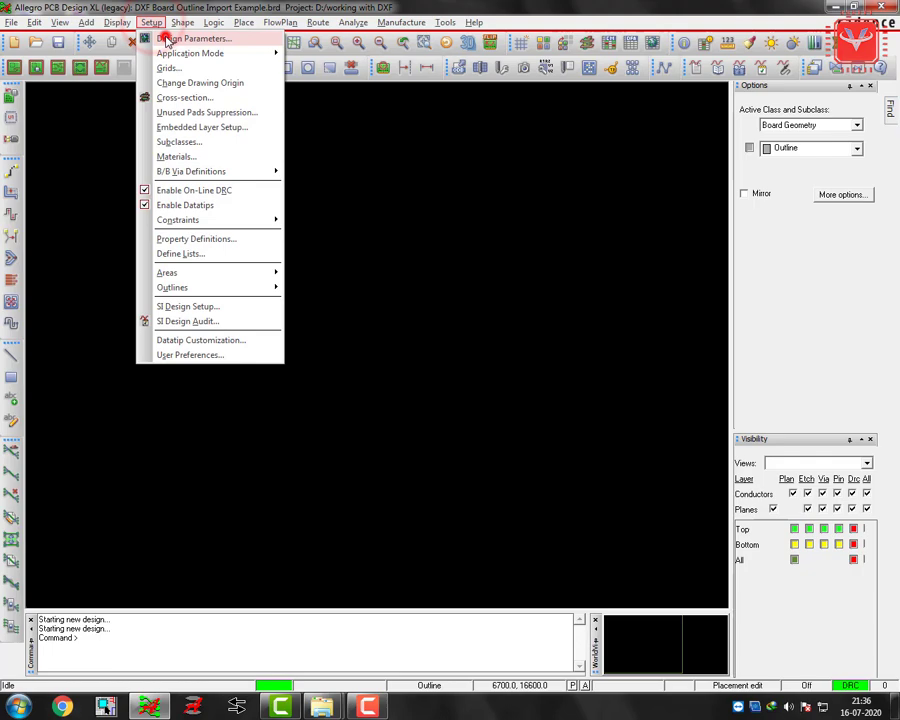
click(168, 38)
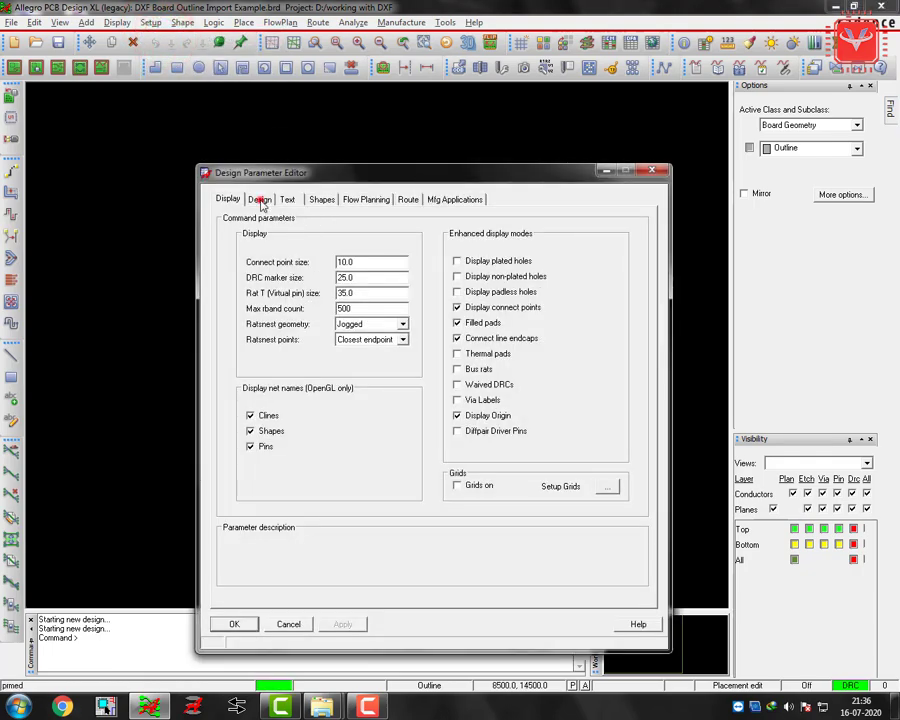
click(261, 200)
click(364, 254)
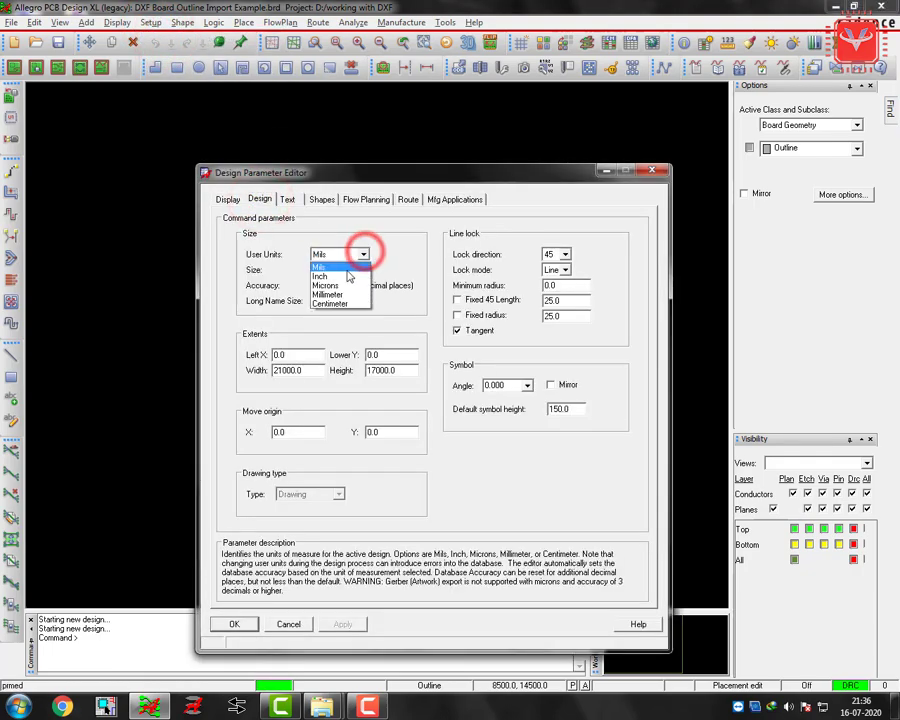
click(330, 294)
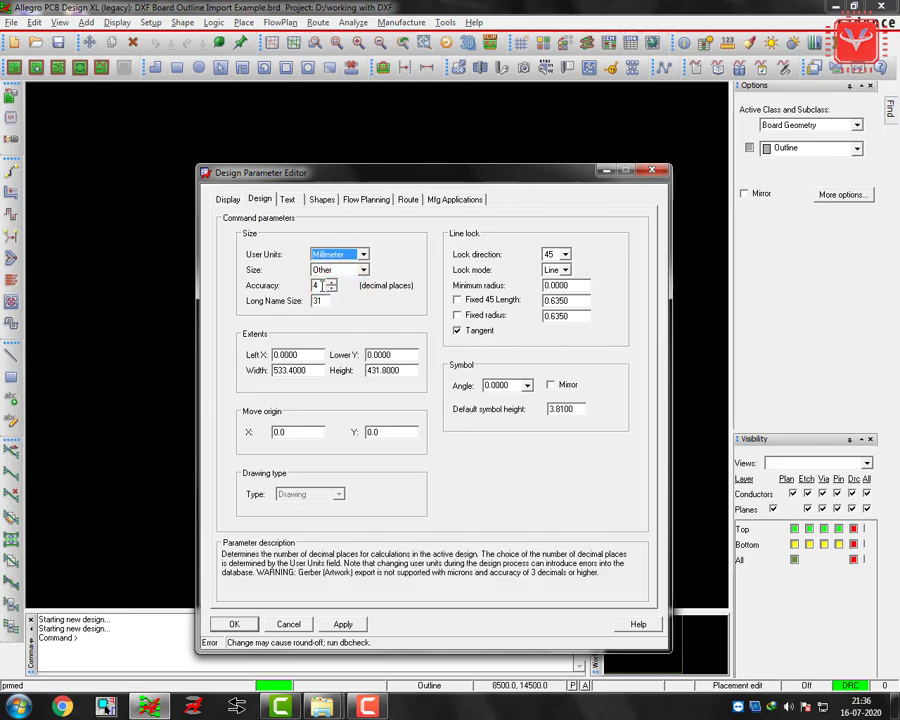
Set the drawing extents width and height to 99999
double_click(317, 370)
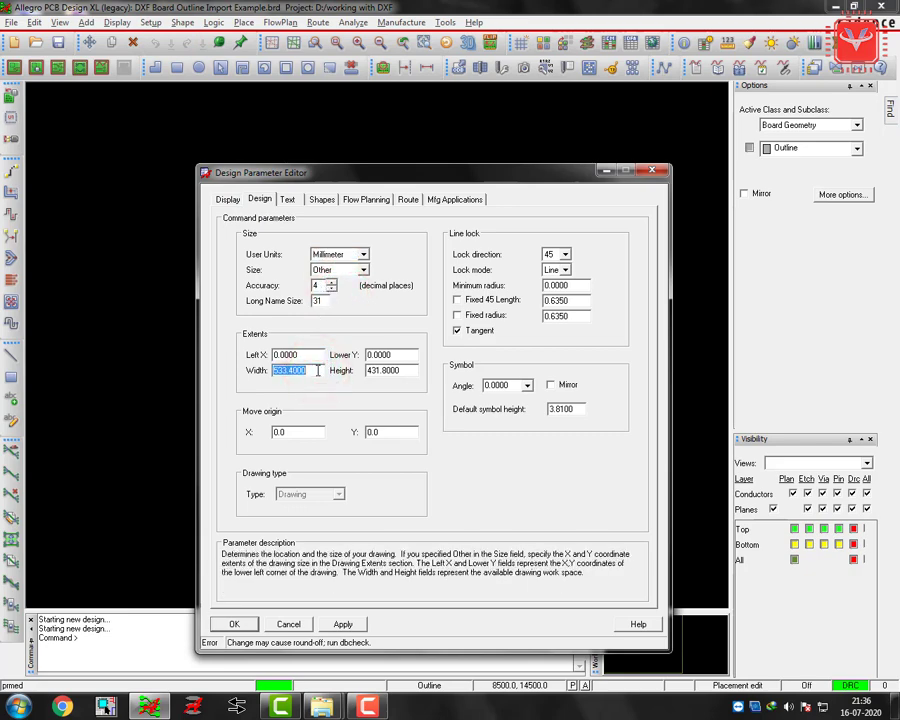
text(99999)
key(Tab)
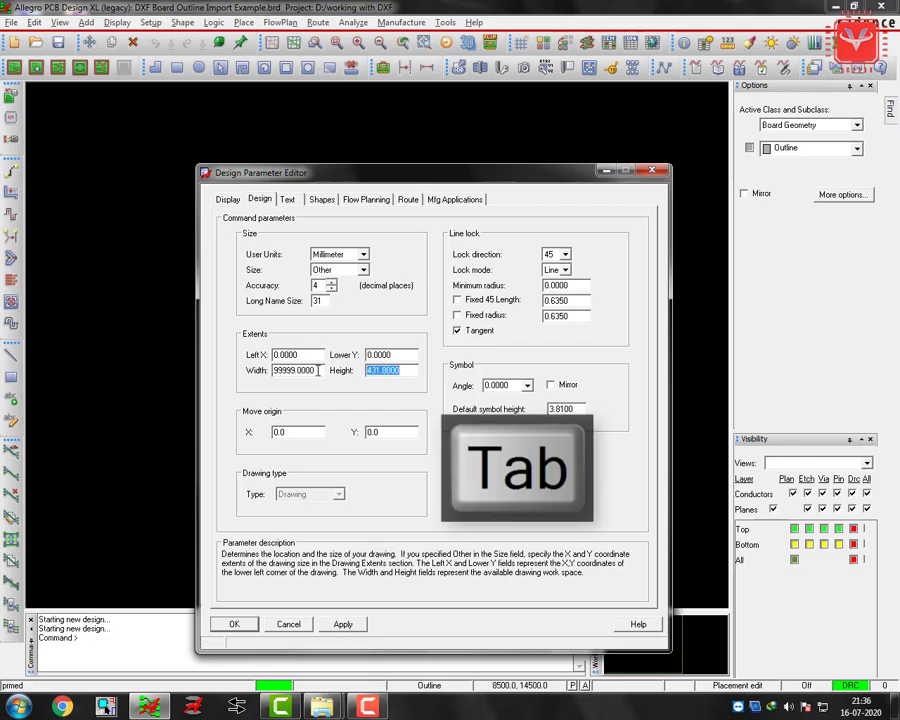
text(99999)
key(Tab)
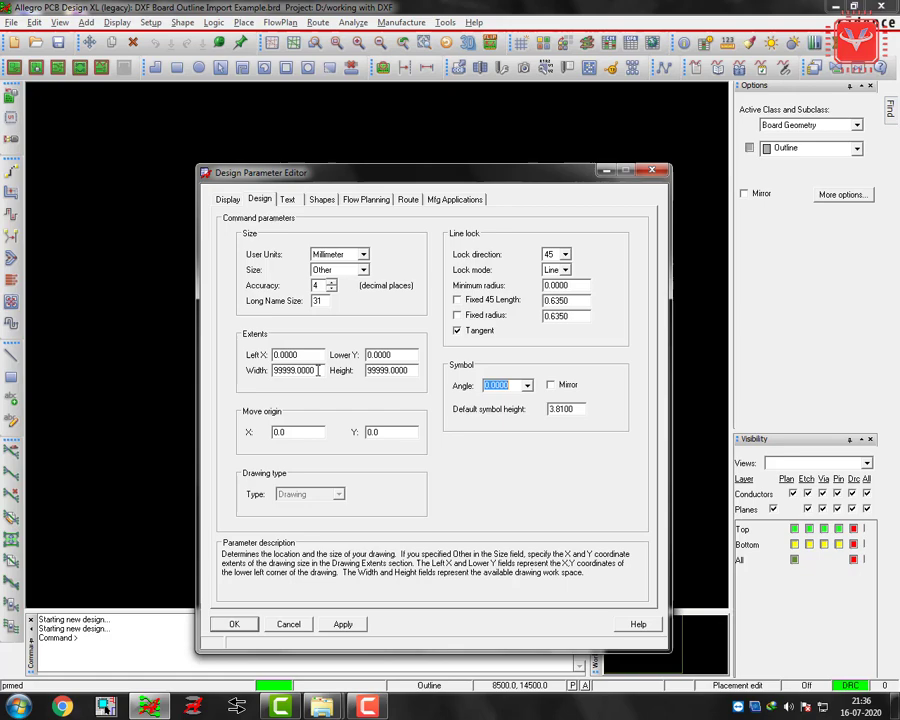
Set Lower Y and Left X to -9999 and apply the changes
double_click(393, 355)
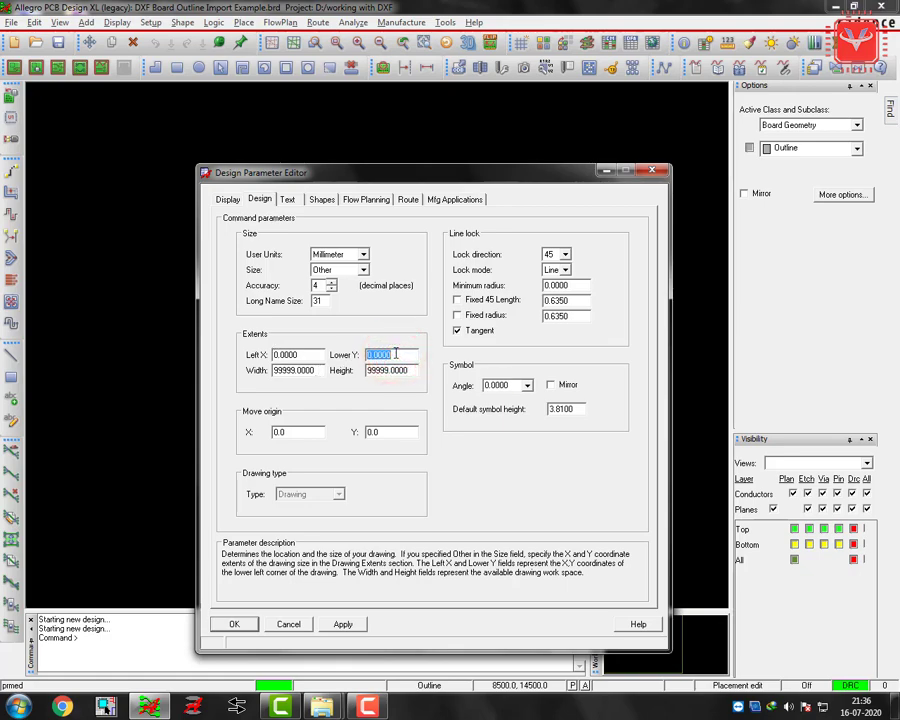
key(BackSpace)
text(-9999)
click(302, 354)
key(BackSpace)
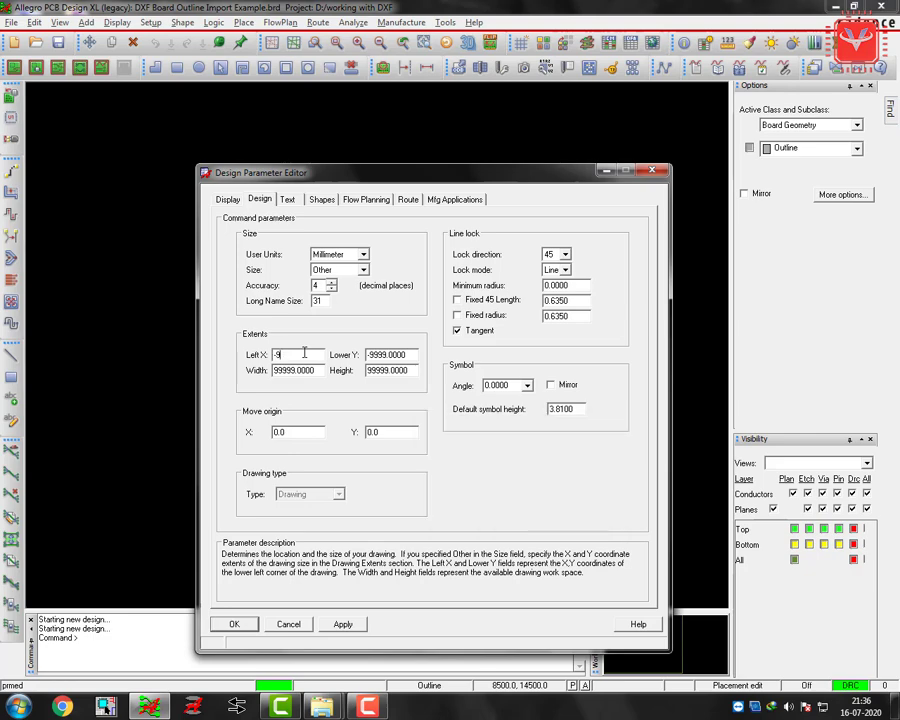
text(-9999)
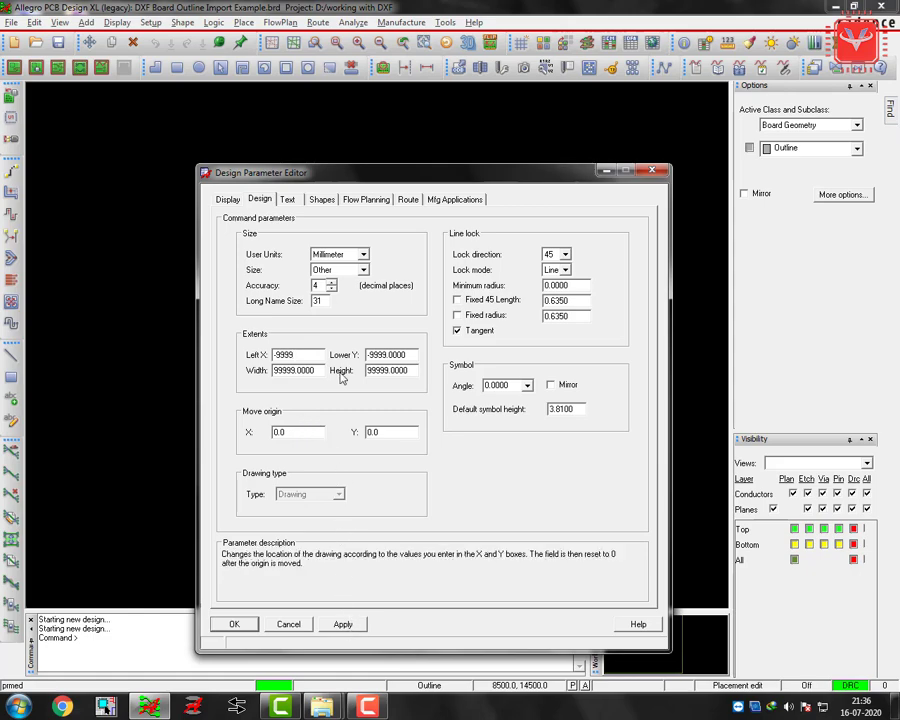
click(346, 624)
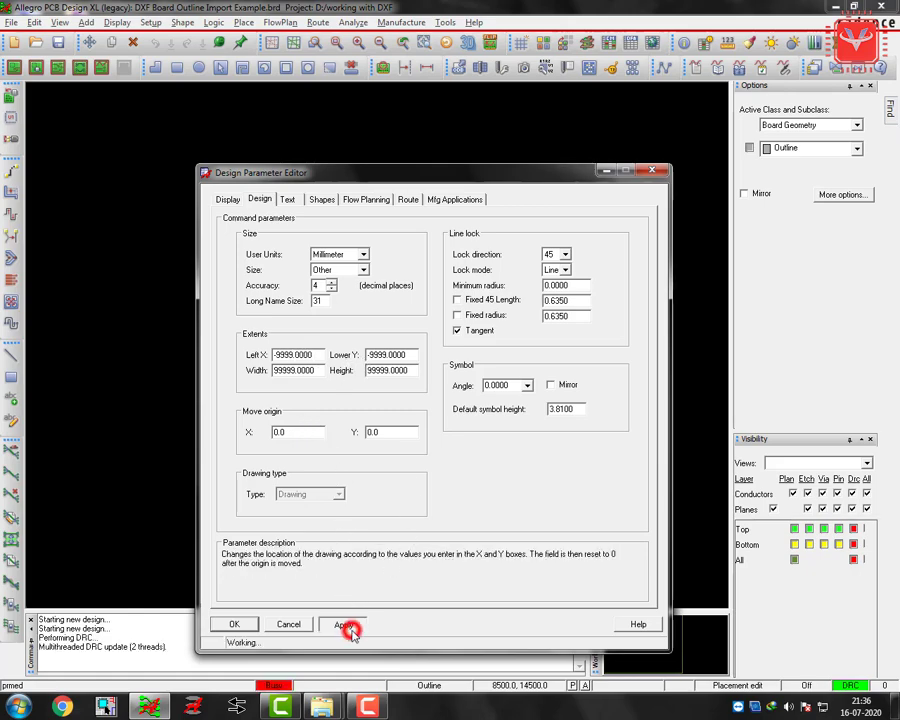
In the Display settings, turn on plated and non-plated hole display
click(225, 200)
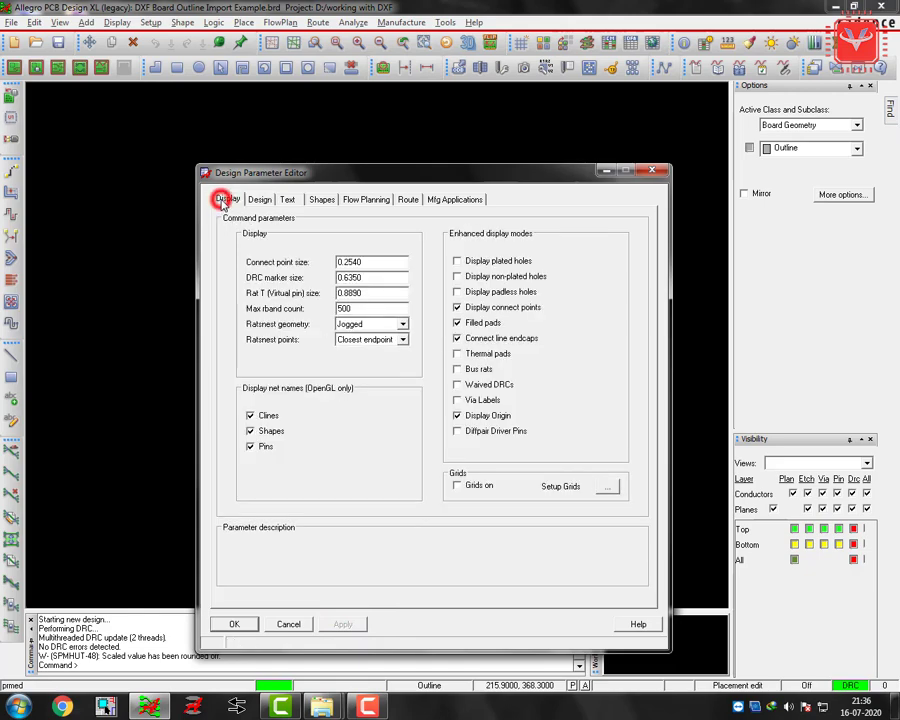
click(468, 261)
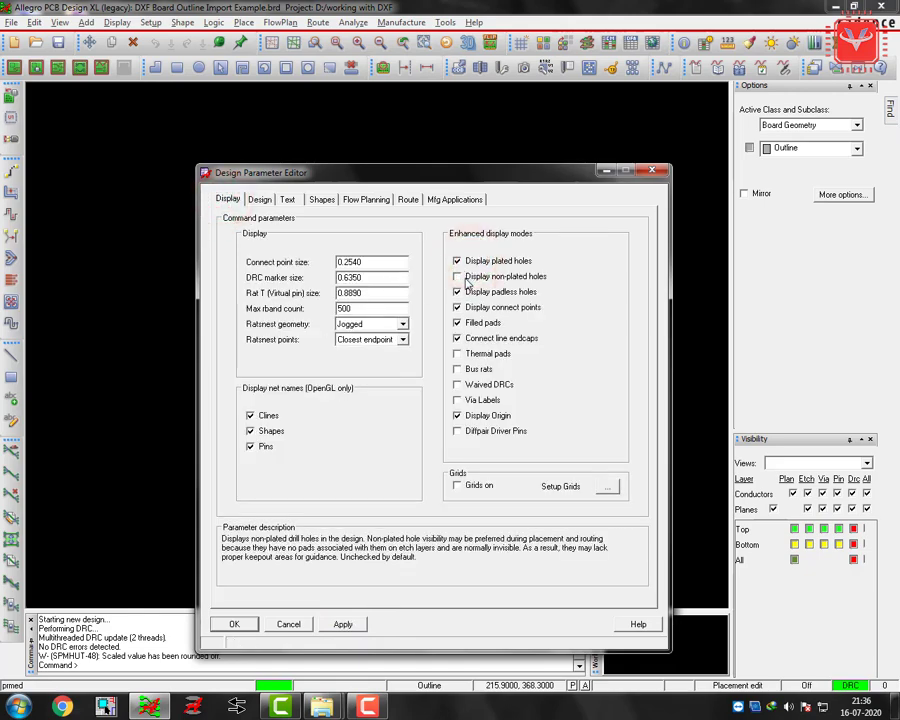
click(457, 277)
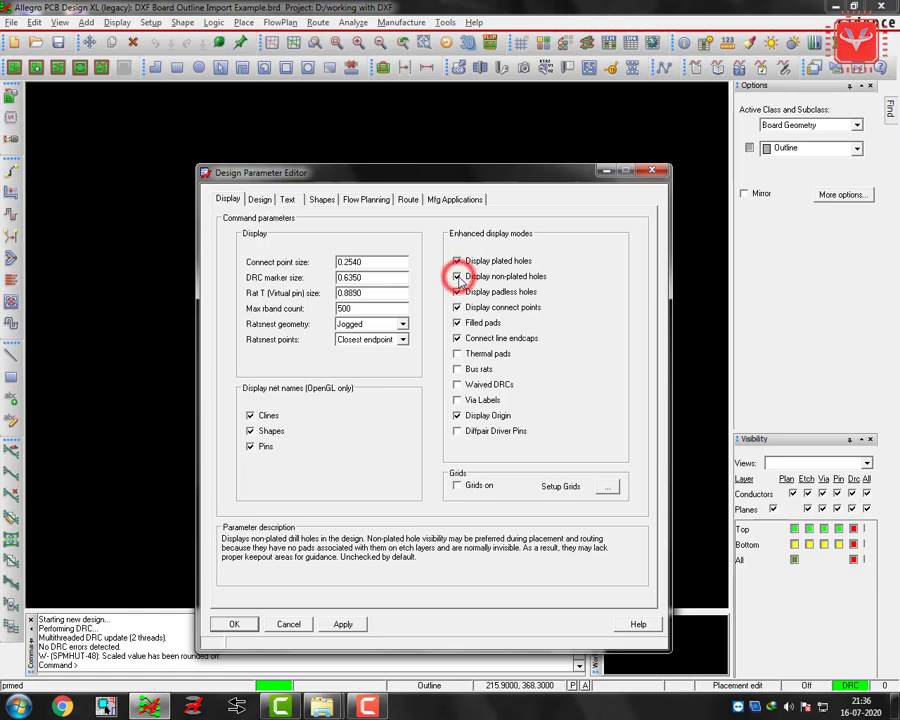
Set the Non-Etch grid spacing x and y to 0.1
click(607, 489)
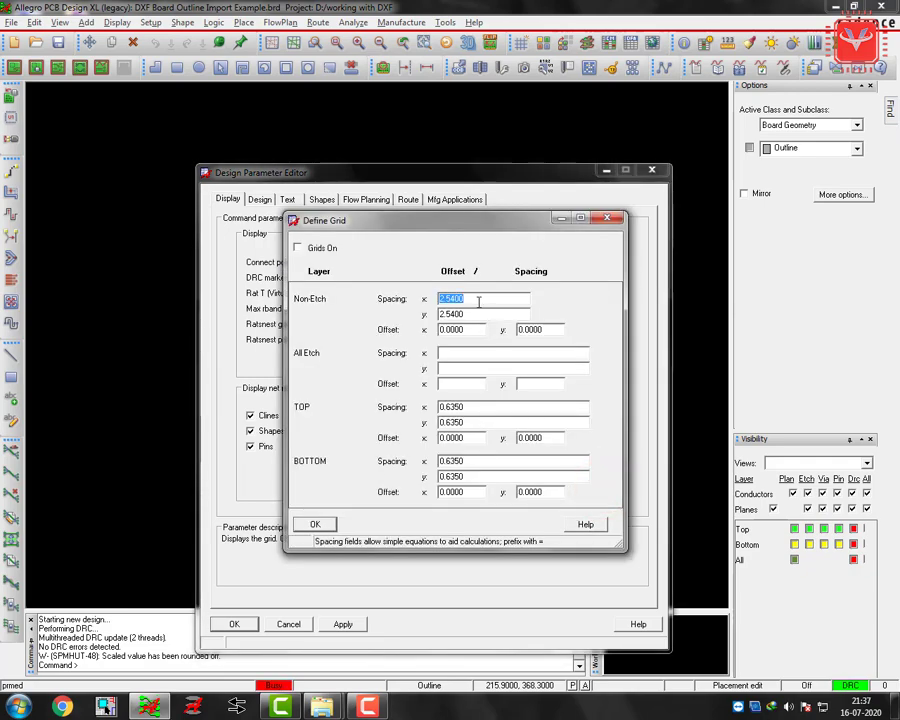
key(BackSpace)
text(.1)
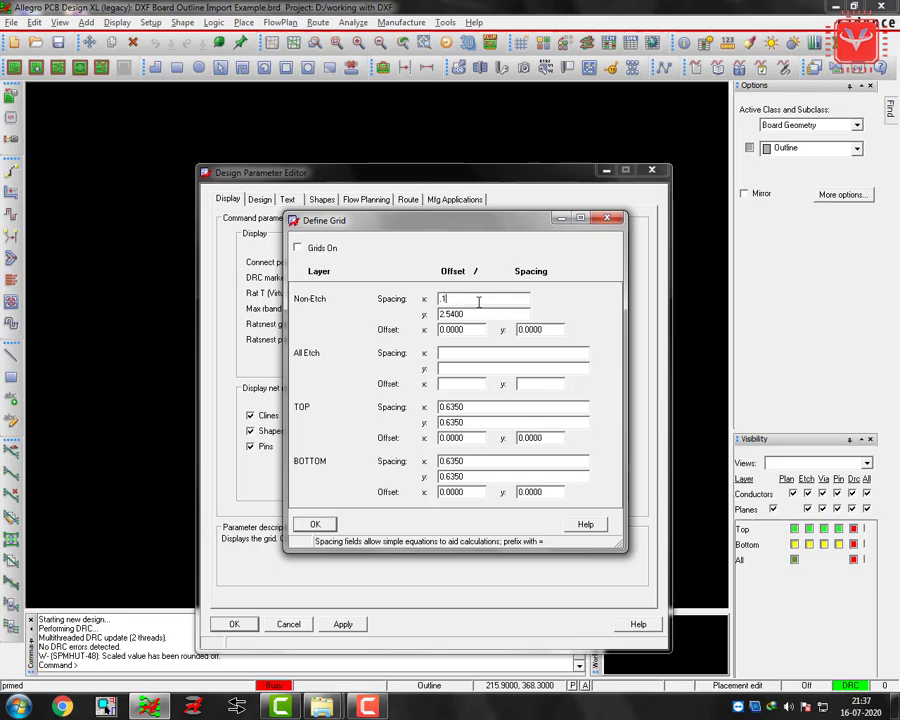
key(Tab)
key(BackSpace)
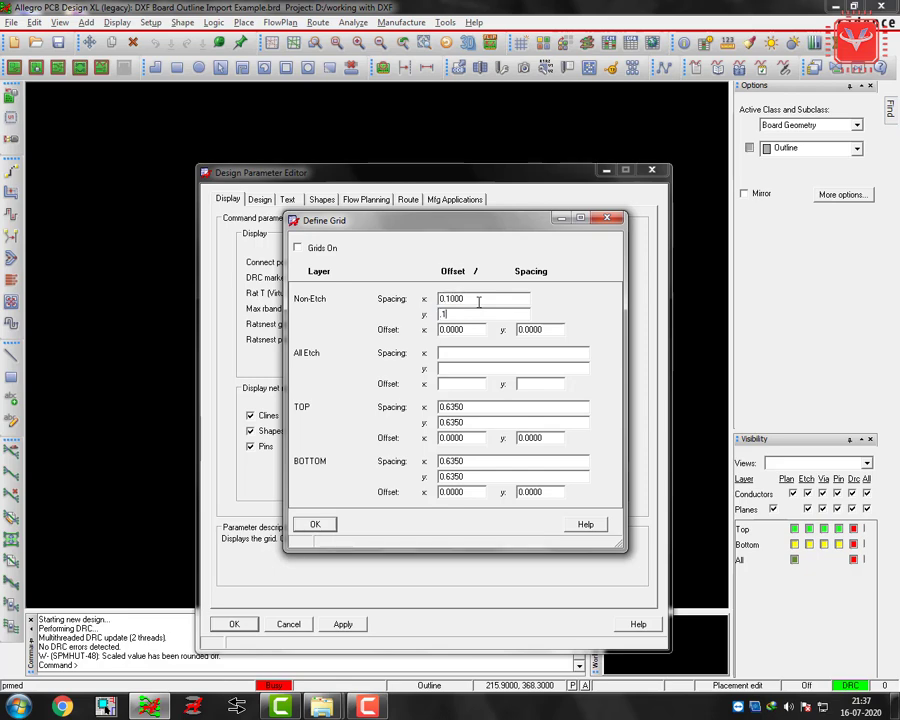
text(.1)
key(Tab)
key(Tab)
Set All Etch grid spacing to 0.1, then apply and close Design Parameters
key(Tab)
text(.1)
key(Tab)
text(.1)
key(Tab)
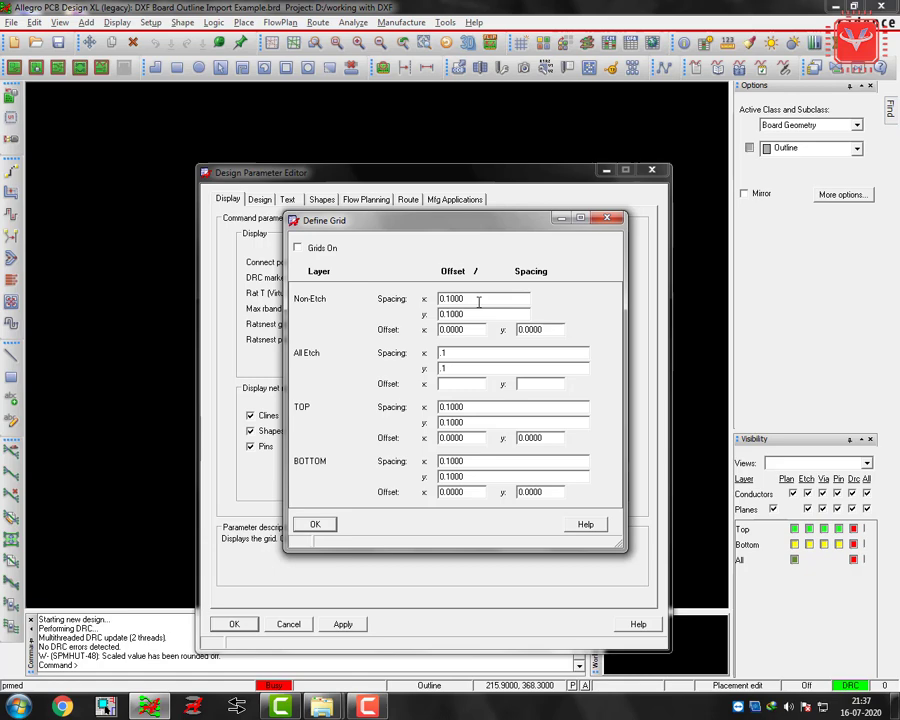
click(314, 525)
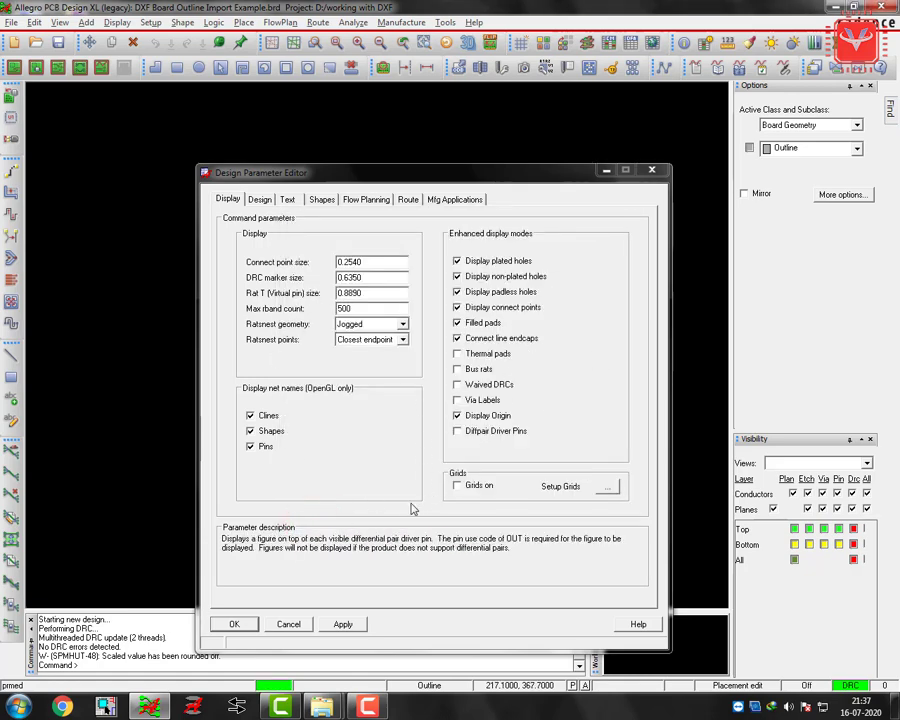
click(347, 624)
click(236, 624)
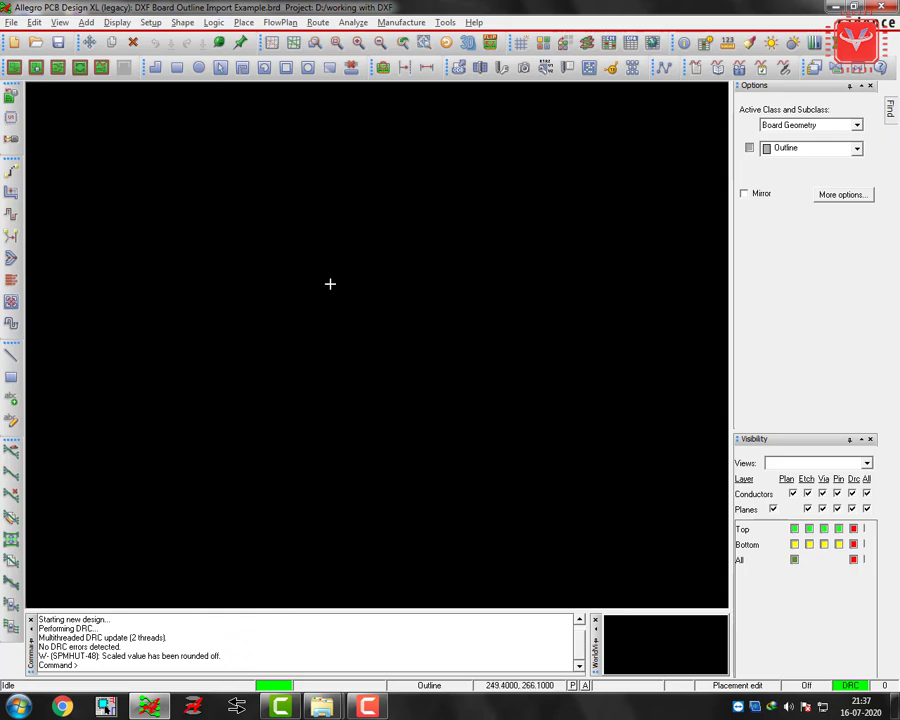
Move the drawing origin to the board corner point at 144.3, 208.4
click(152, 22)
click(204, 83)
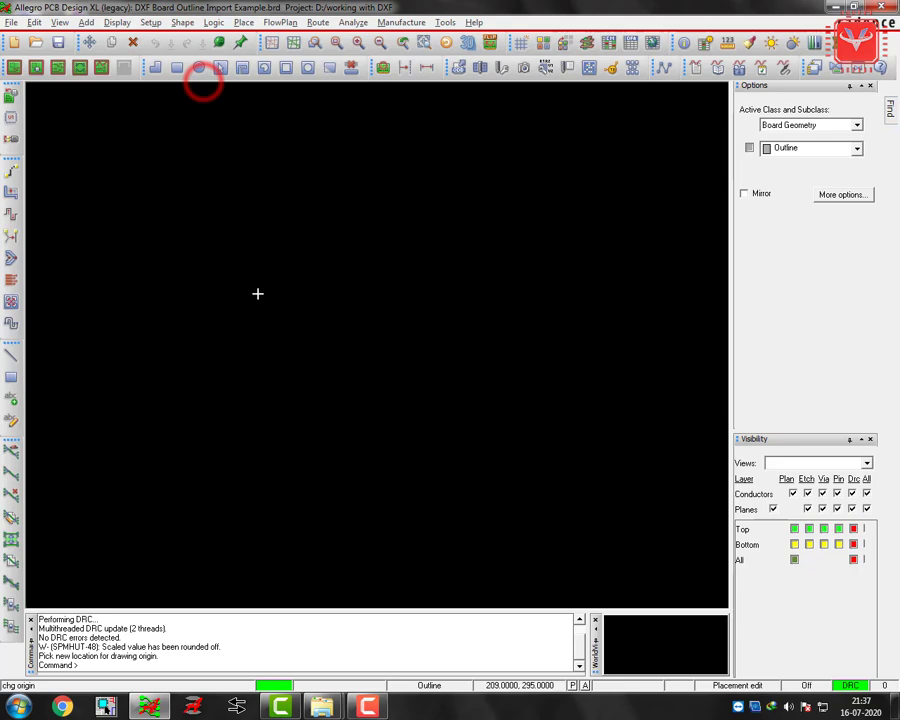
click(201, 353)
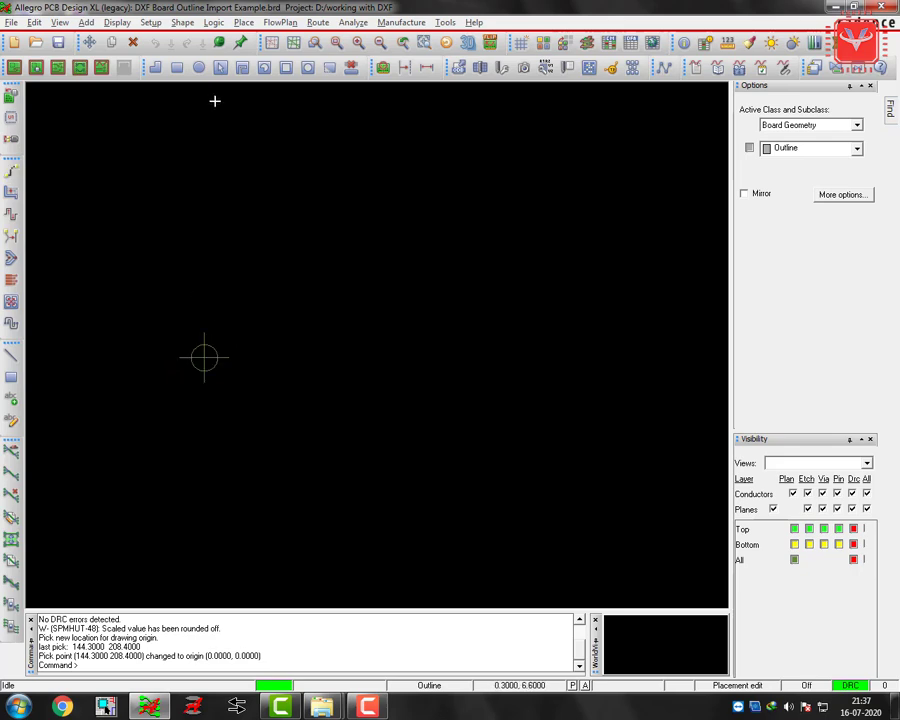
Highlight the 833 KB PCB outline.DXF in D:\working with DXF in Windows Explorer
key(alt+Tab)
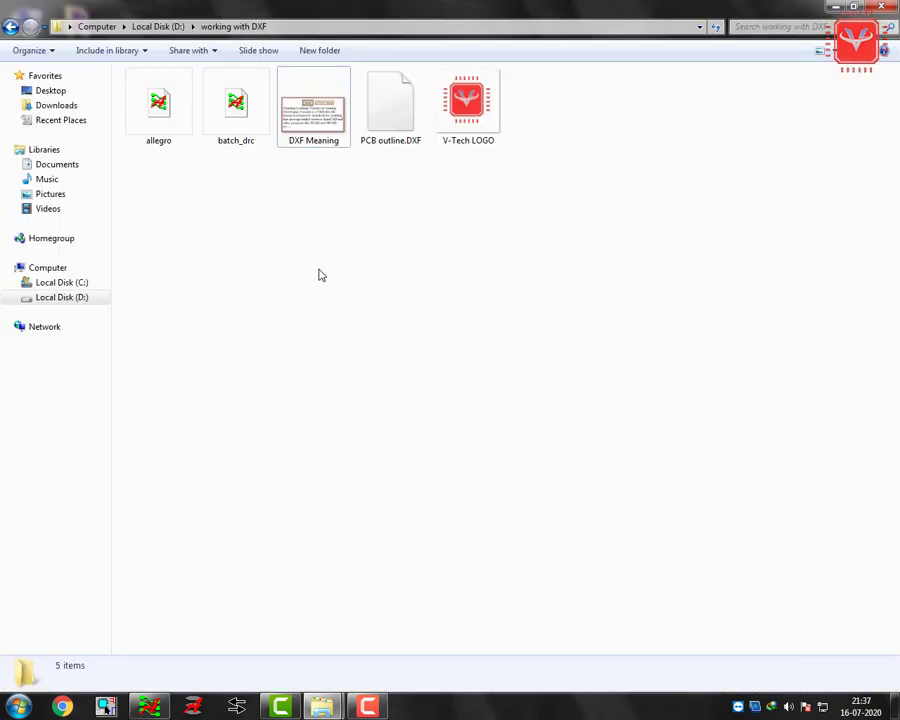
click(388, 147)
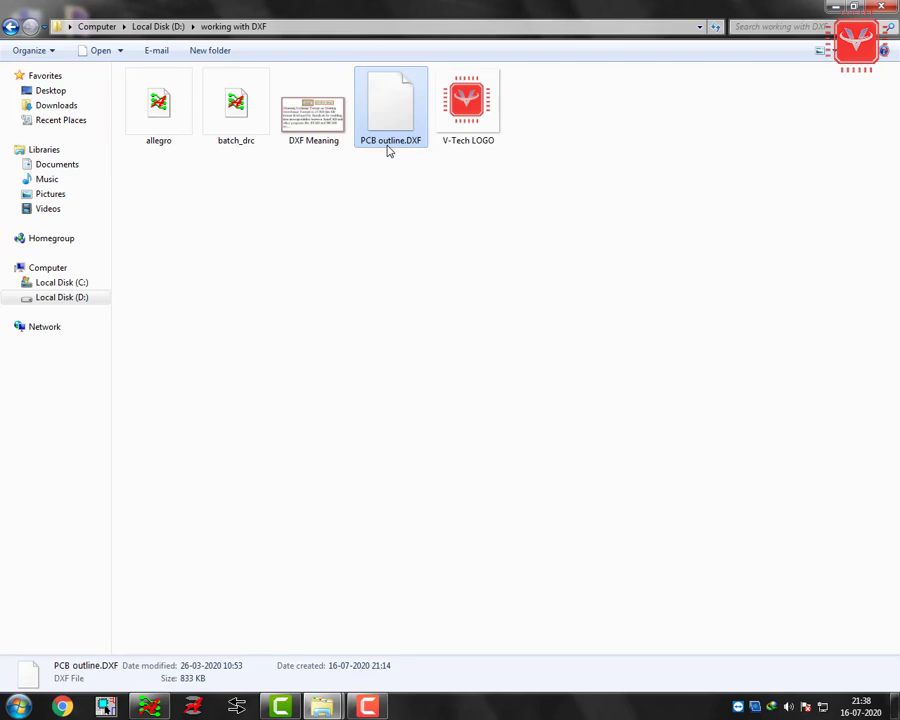
Start a DXF import and choose D:/working with DXF/PCB outline.DXF as the file
key(alt+Tab)
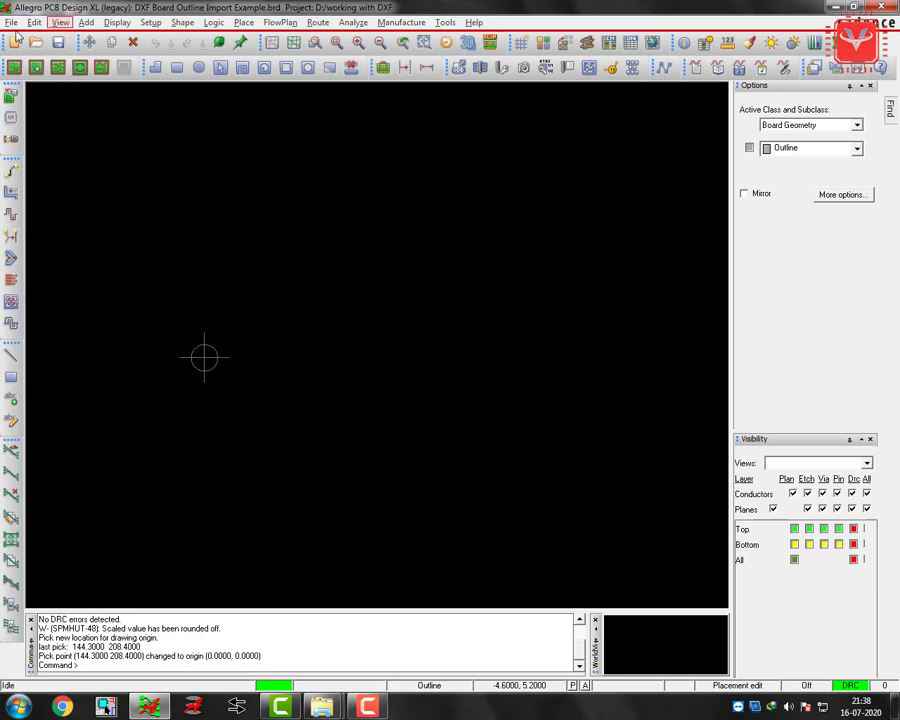
click(9, 22)
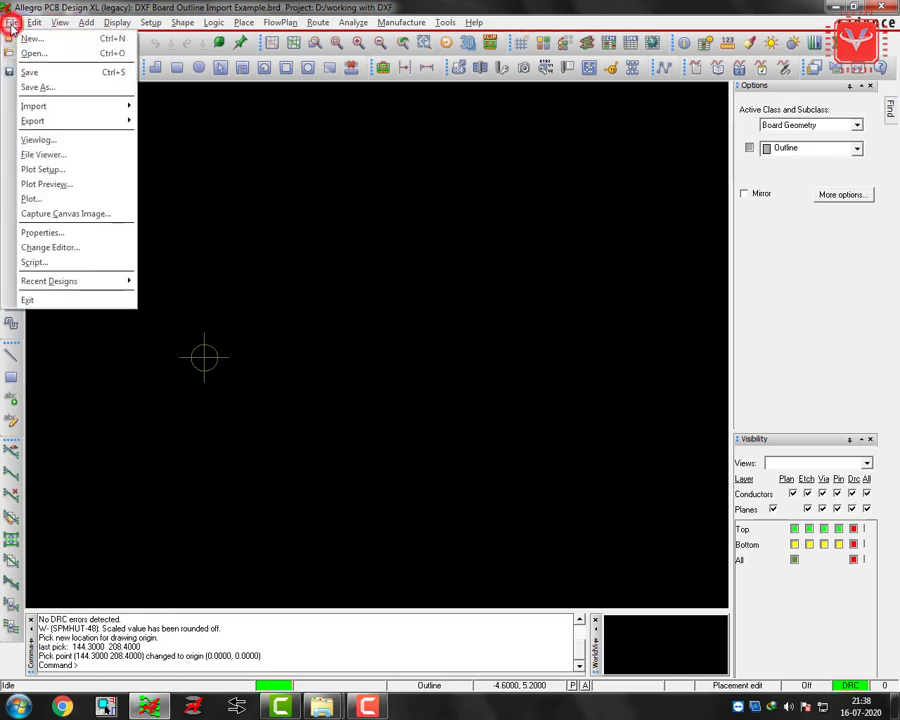
click(40, 104)
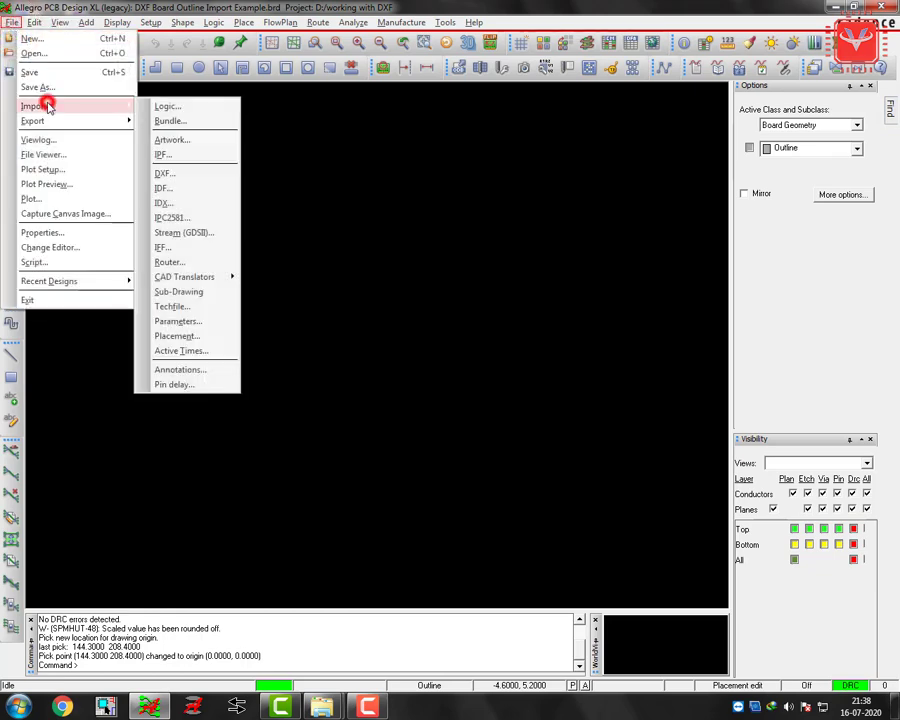
click(182, 176)
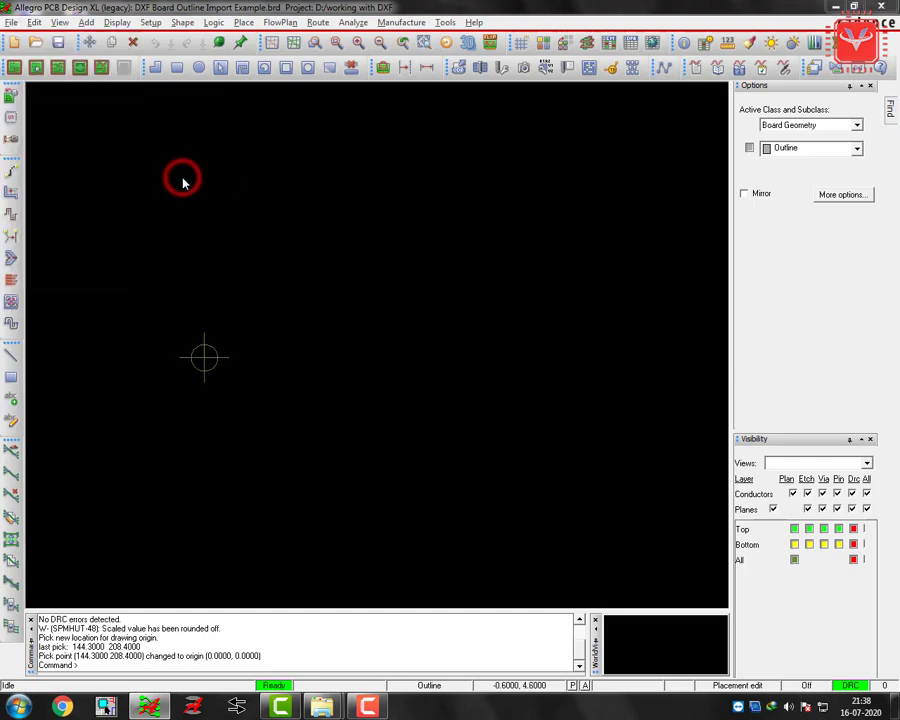
click(553, 291)
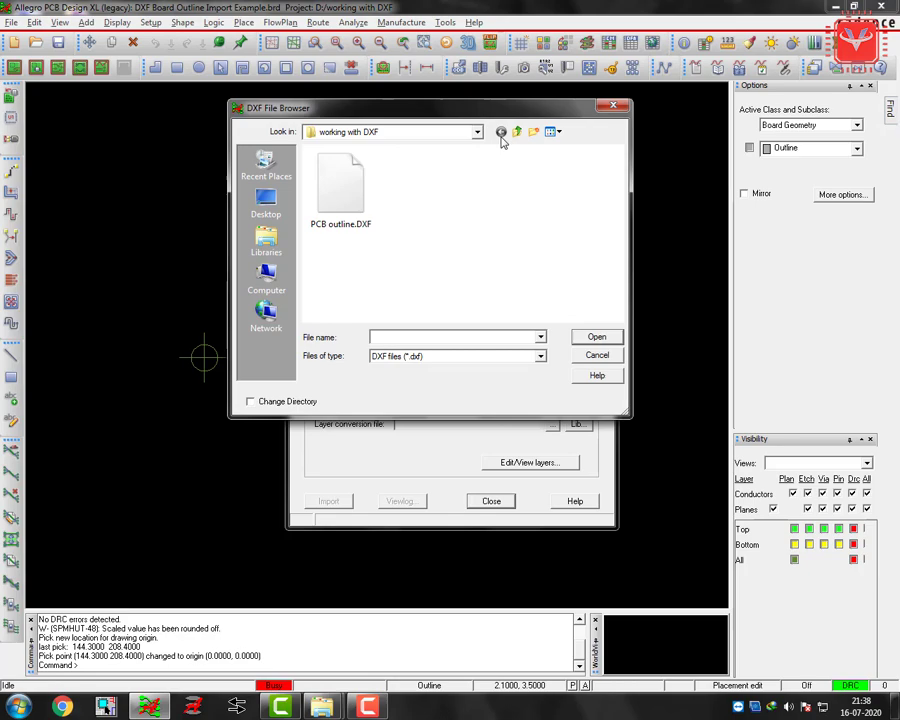
click(517, 131)
double_click(368, 257)
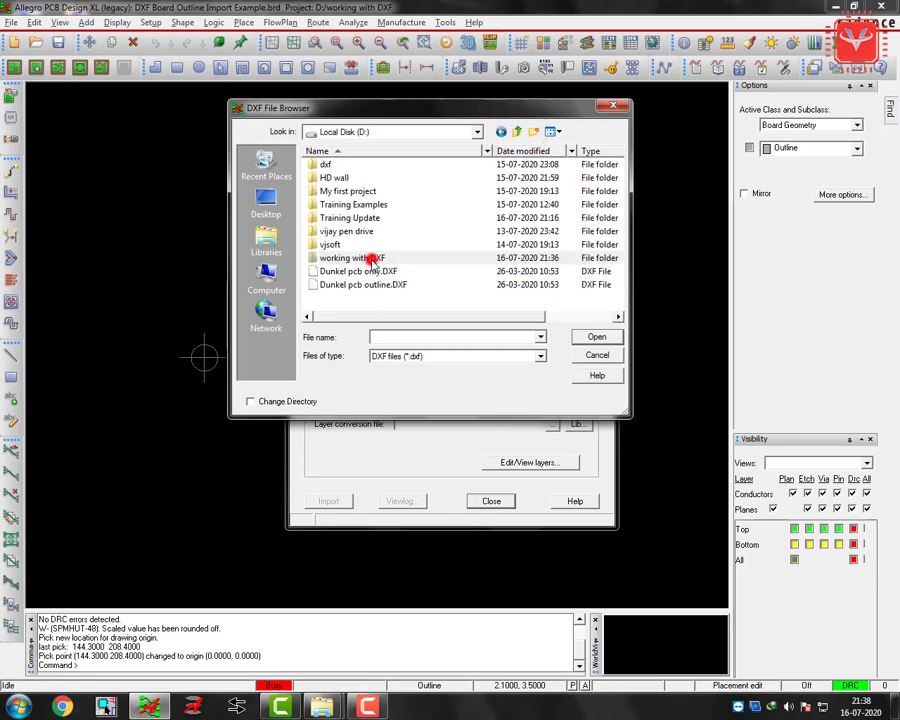
click(347, 204)
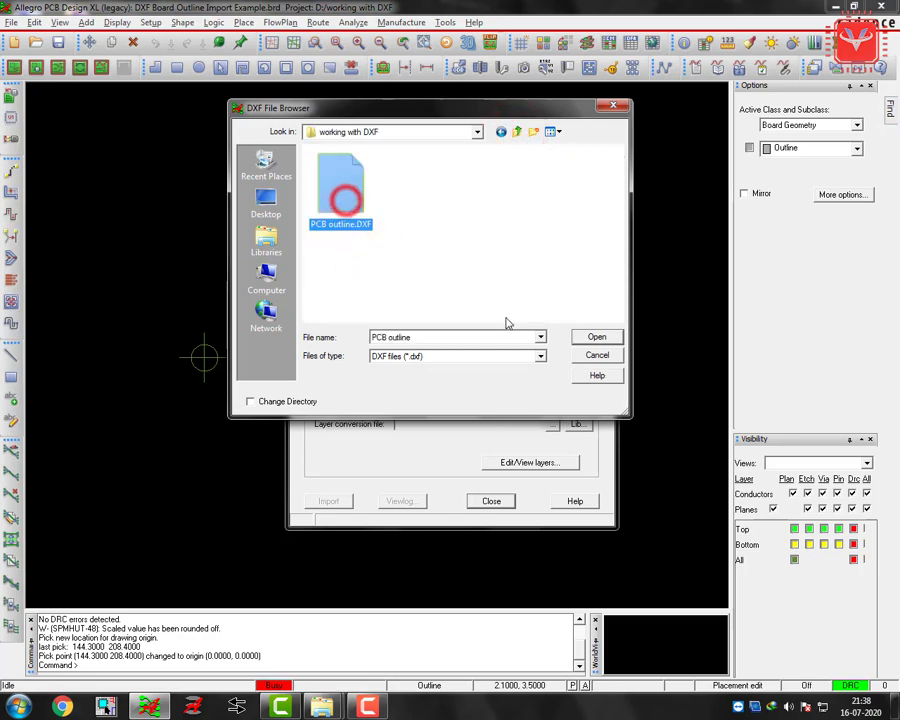
click(593, 338)
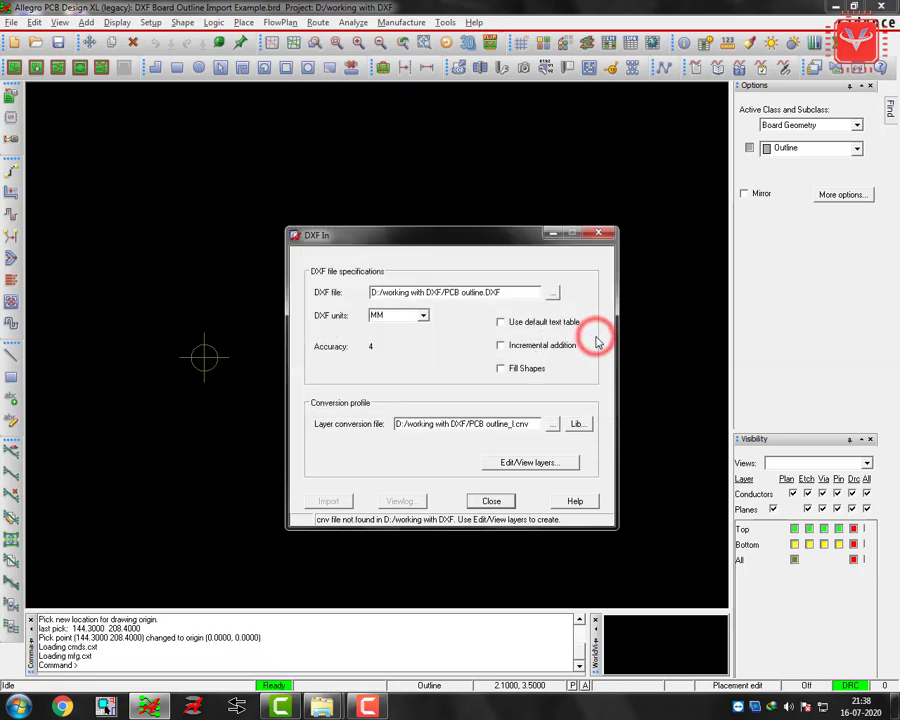
Set the DXF units to MM and enable Incremental addition
click(422, 315)
click(408, 349)
click(555, 347)
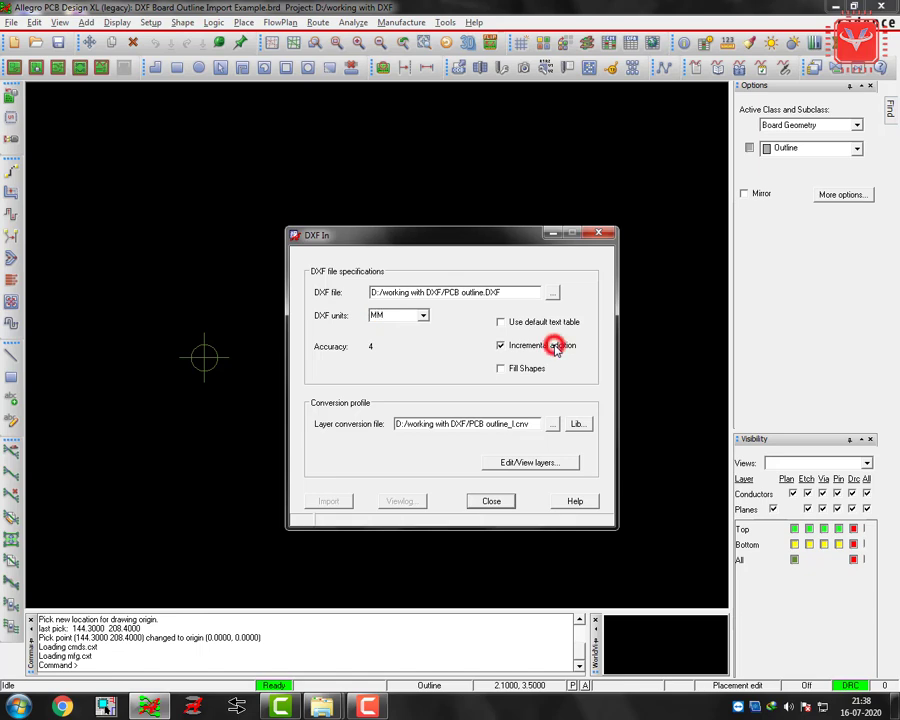
Map DXF layers 0 and FORMAT to BOARD GEOMETRY/OUTLINE and accept the mapping
click(533, 463)
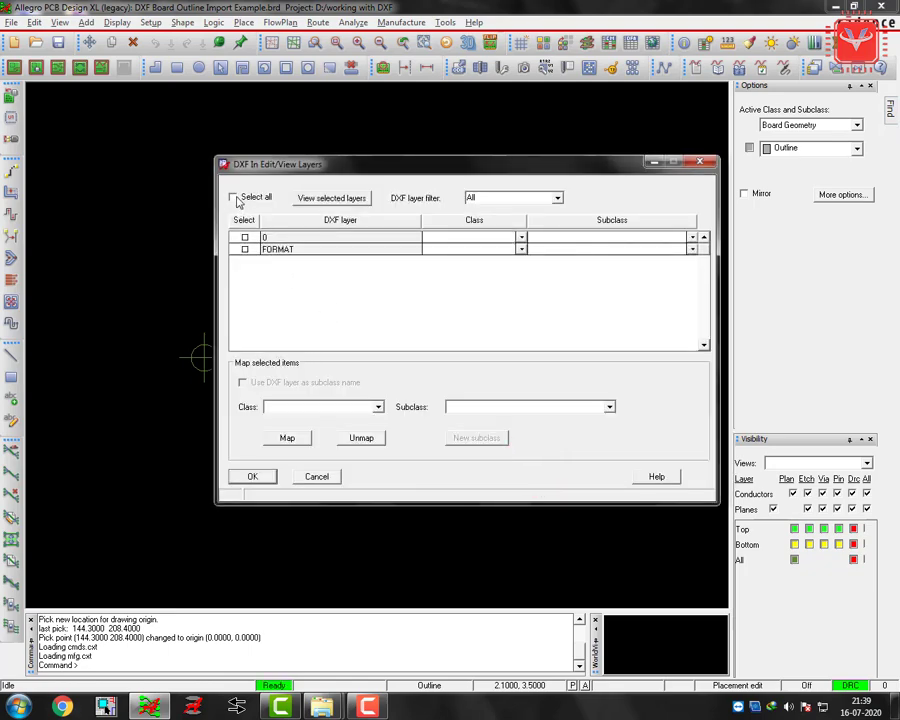
click(233, 198)
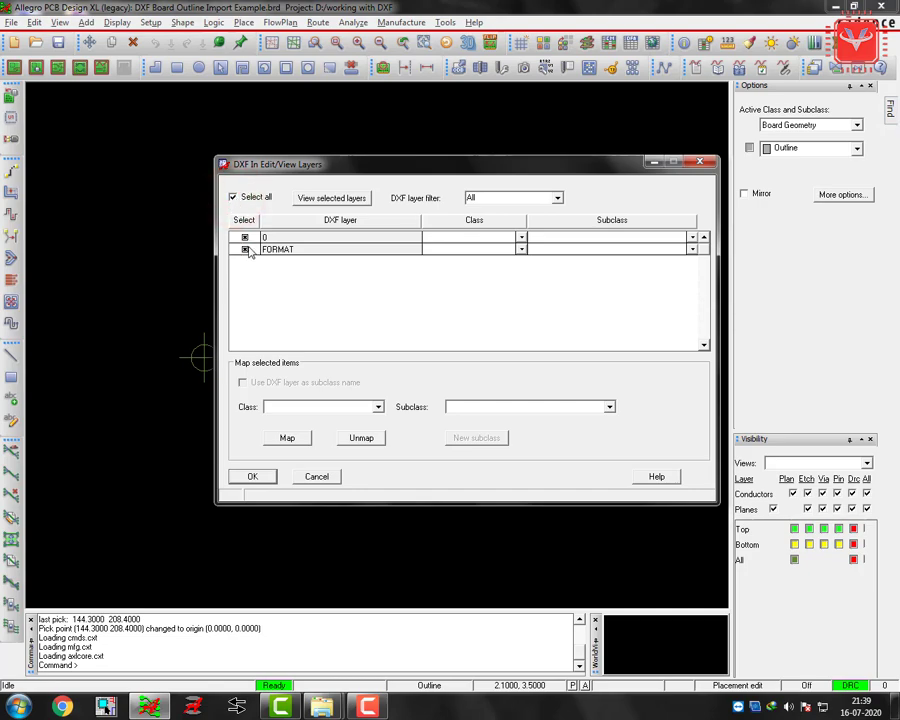
click(378, 407)
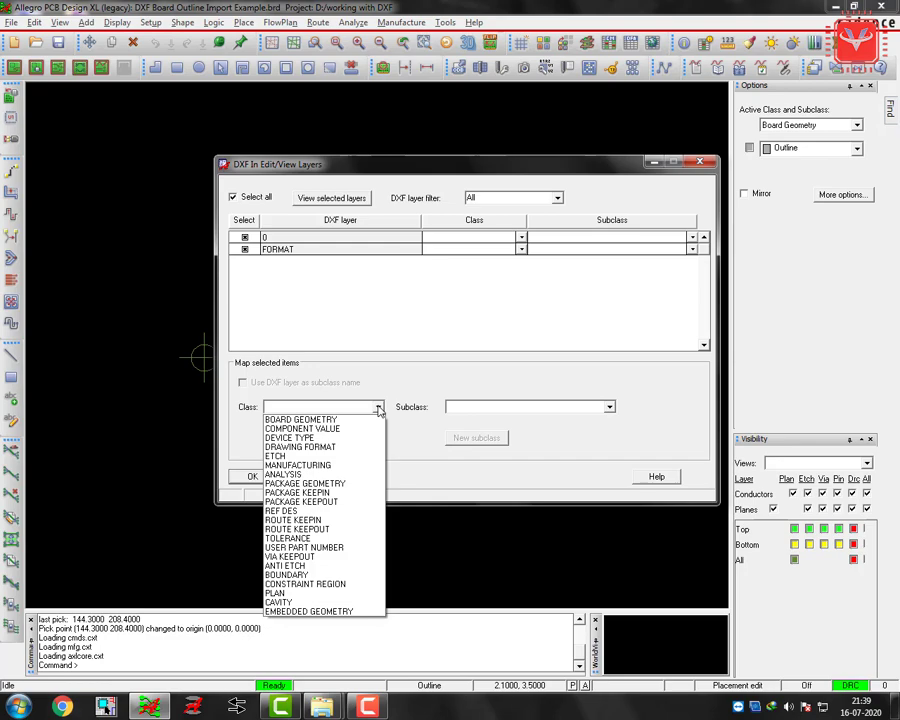
click(330, 420)
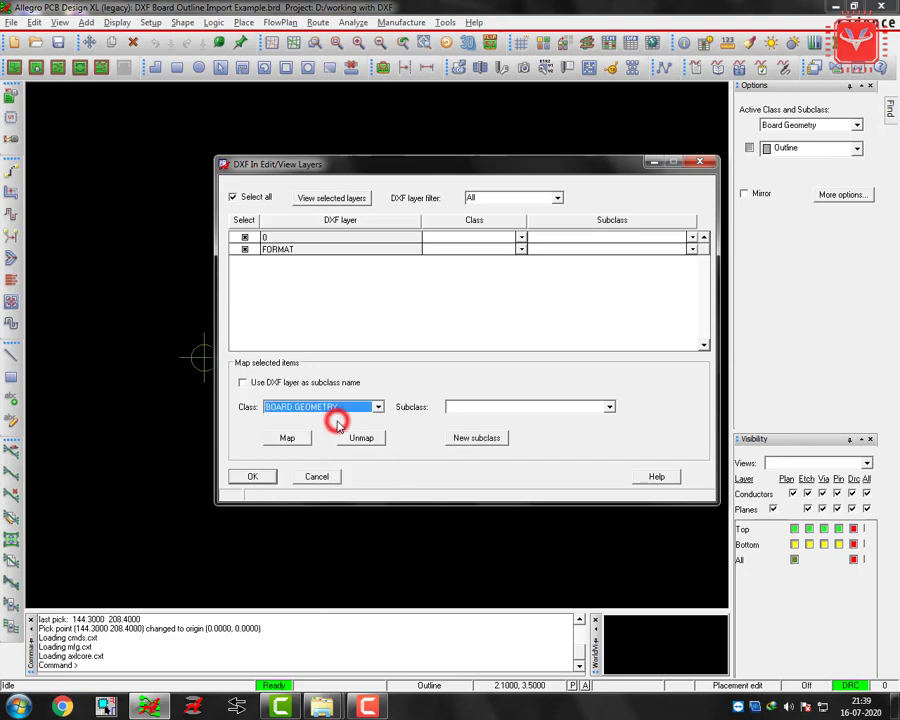
click(608, 407)
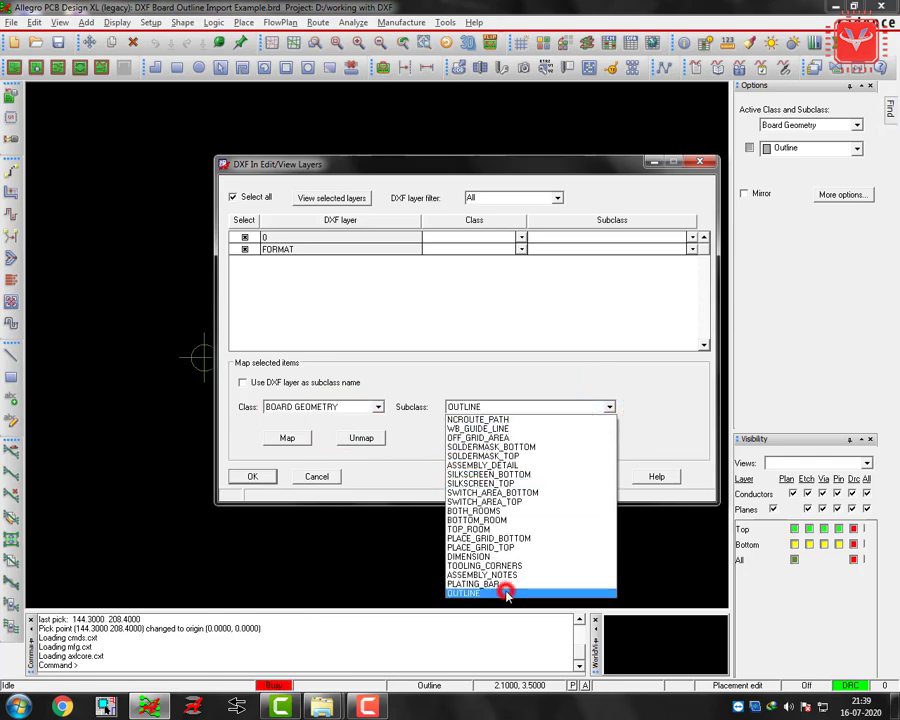
click(506, 592)
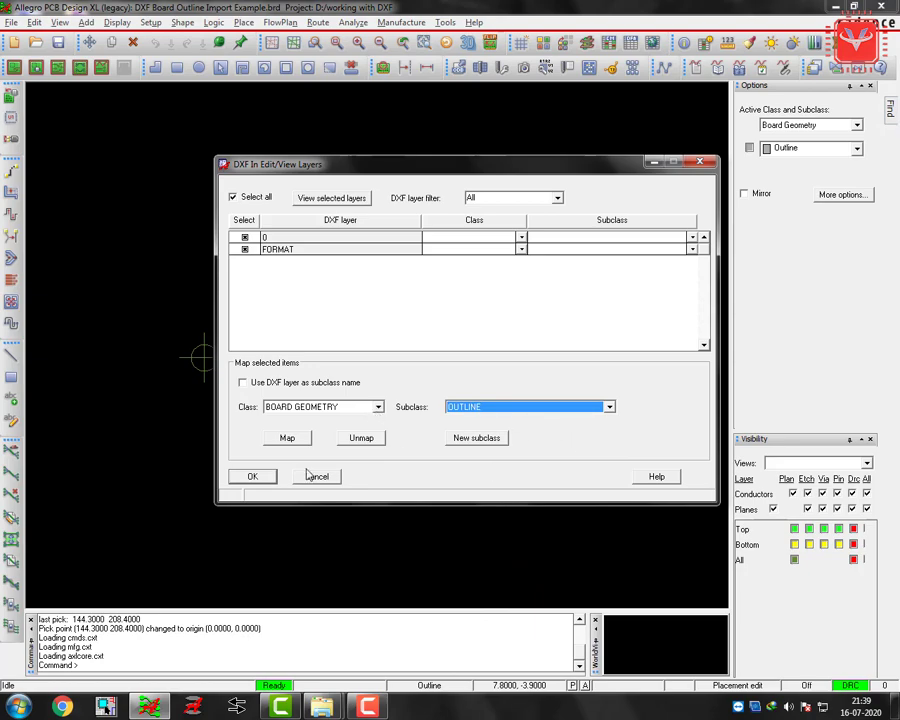
click(287, 440)
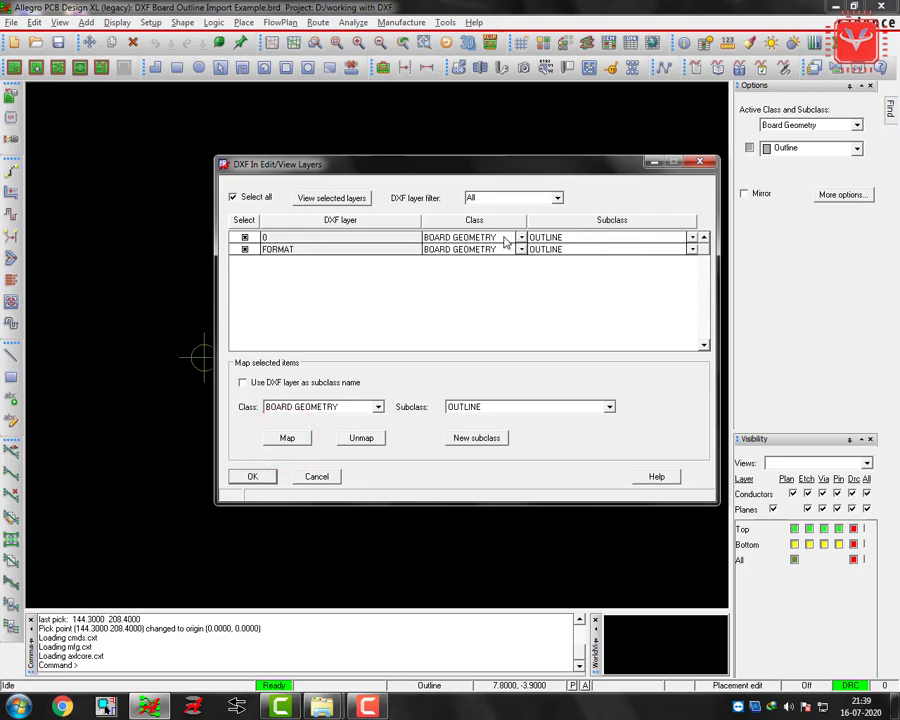
click(252, 477)
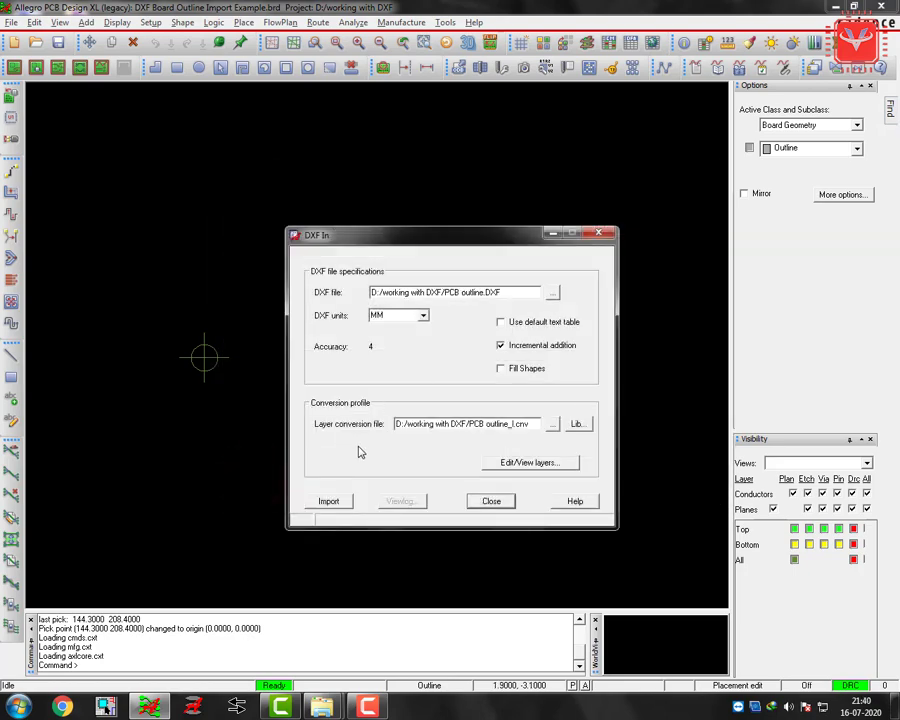
Run the DXF import, dismiss the warning log and close the DXF In dialog
click(330, 502)
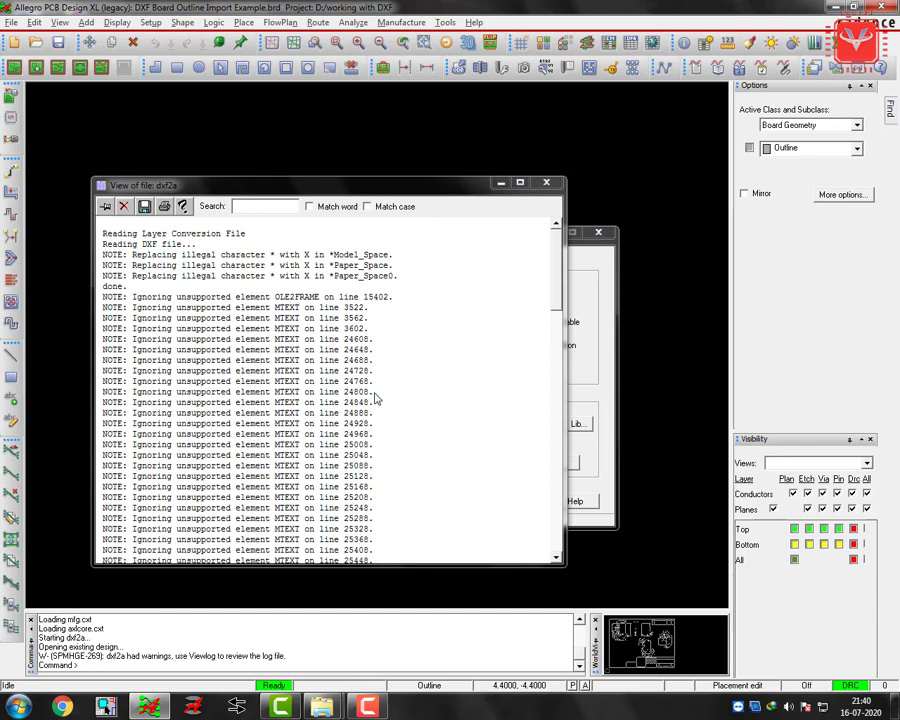
click(548, 184)
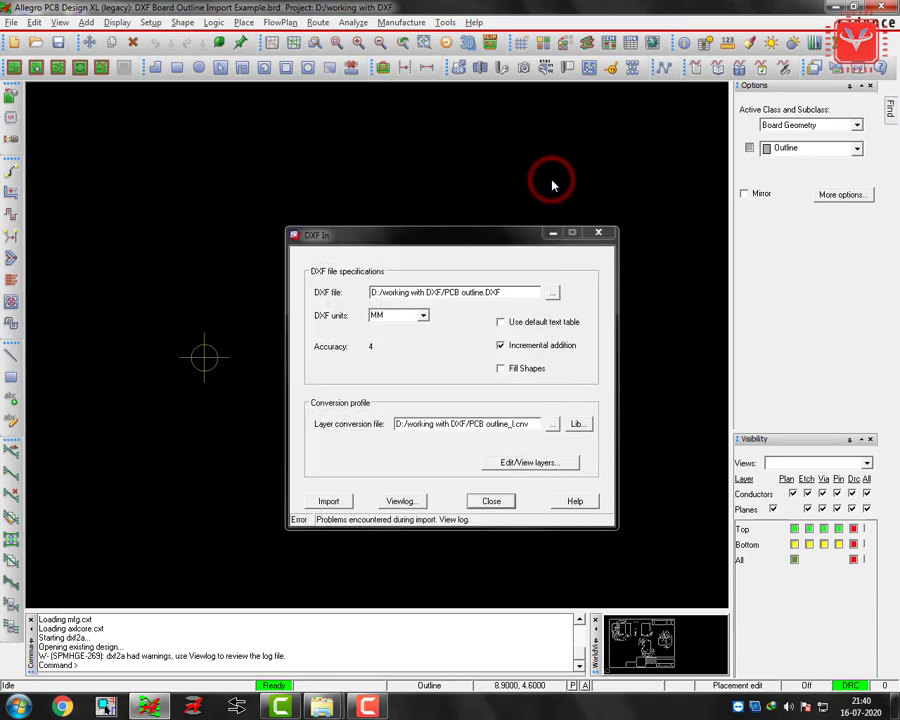
click(501, 503)
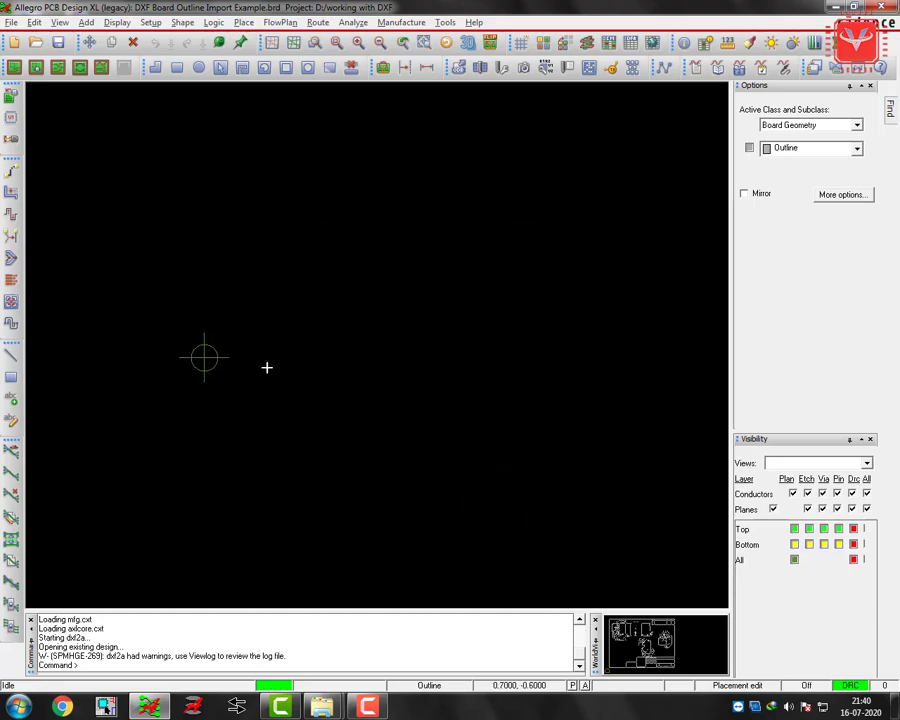
Zoom to fit the imported outline views and pan them slightly into place
click(205, 357)
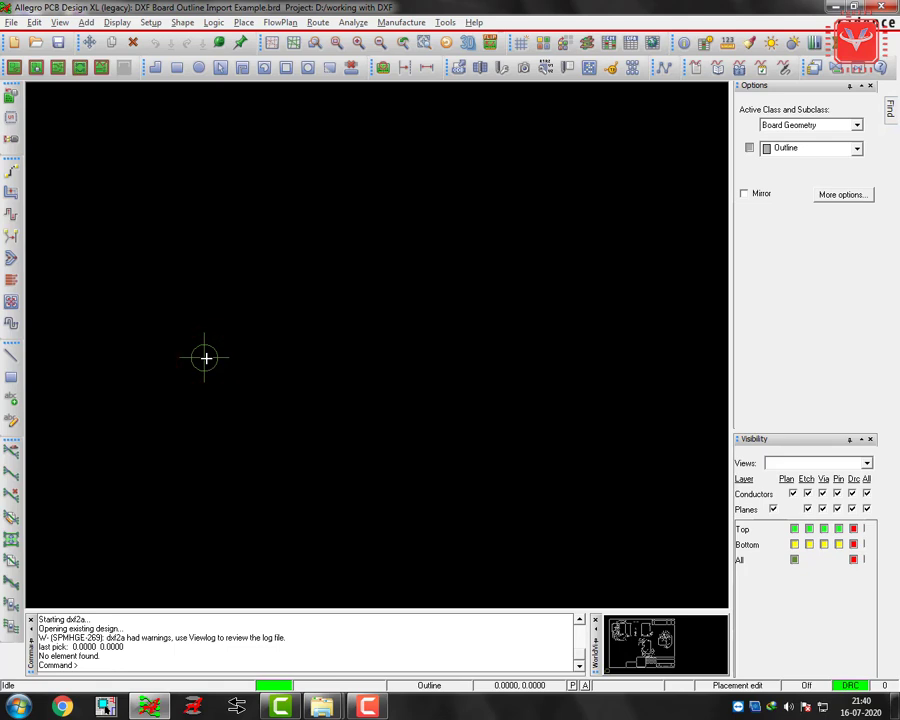
click(206, 356)
click(315, 42)
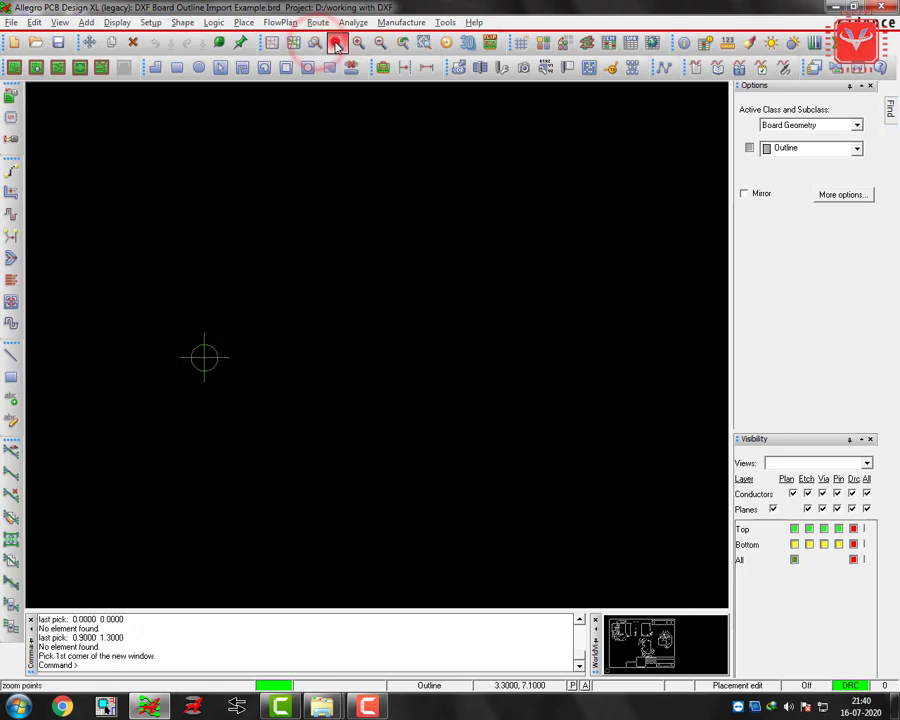
click(336, 42)
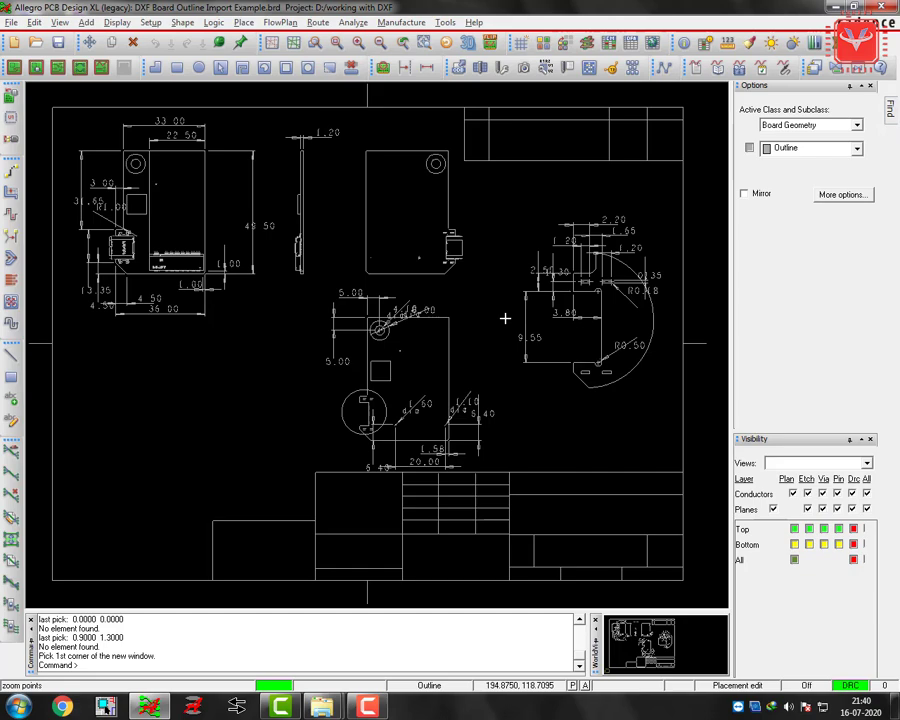
middle_drag(505, 318, 467, 352)
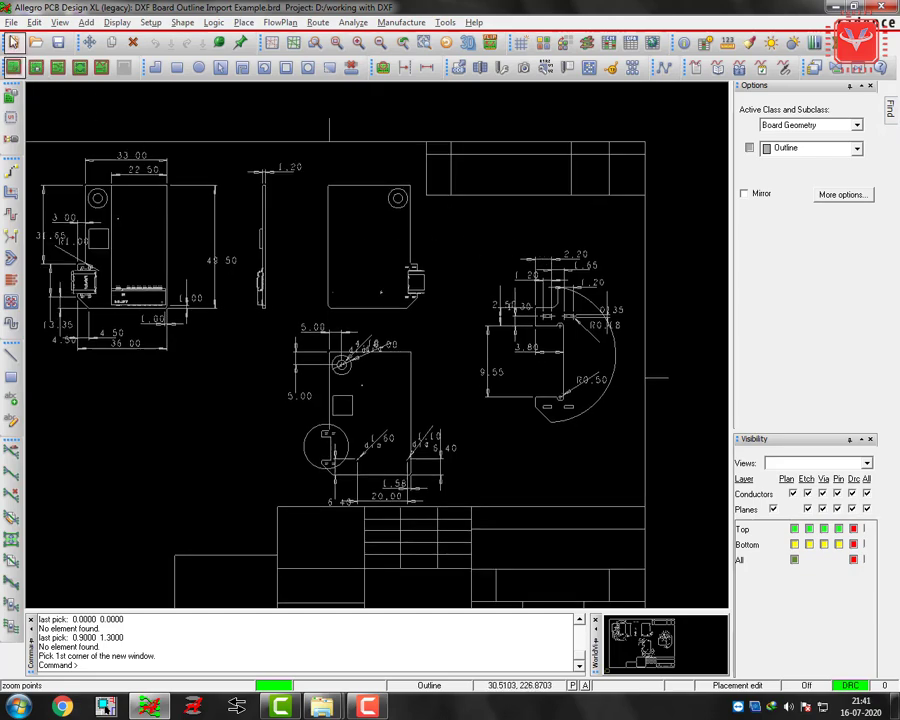
Save the current board and create a new Board drawing 'DXF Board Outline Import Example2'
click(12, 22)
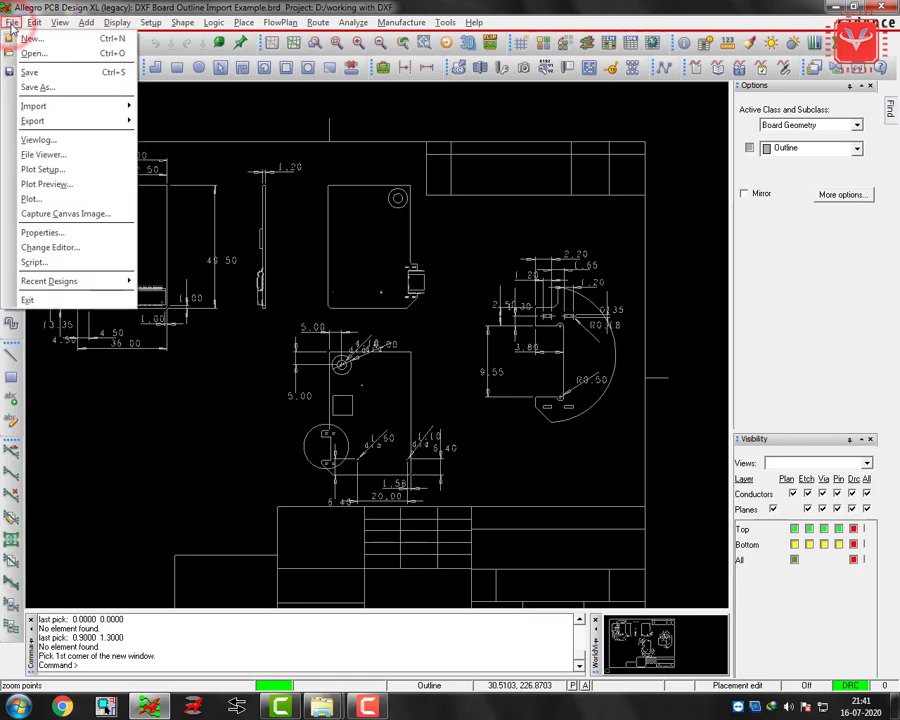
click(28, 40)
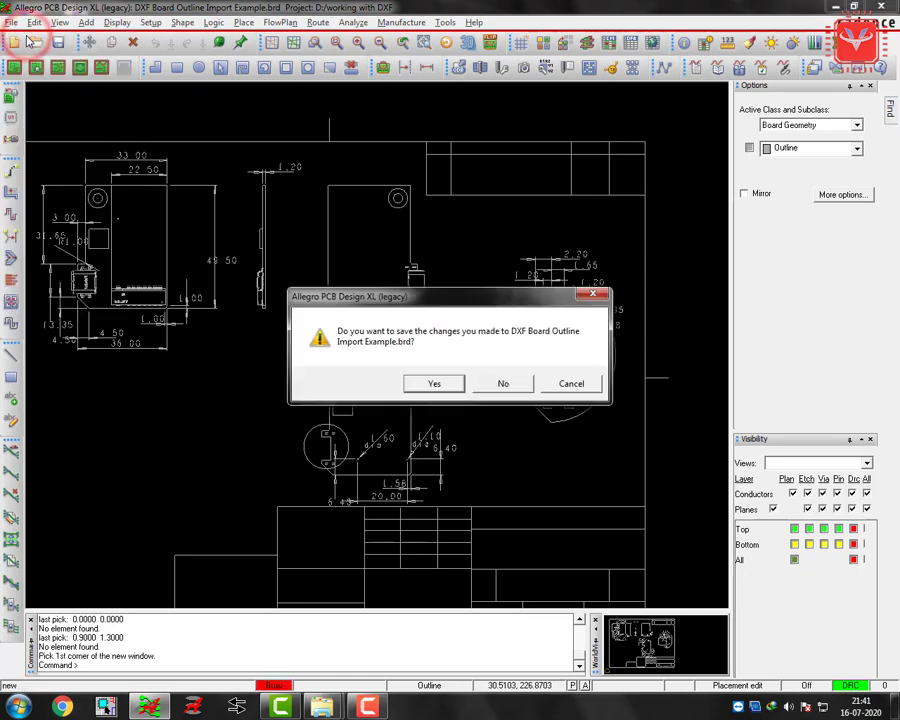
click(451, 383)
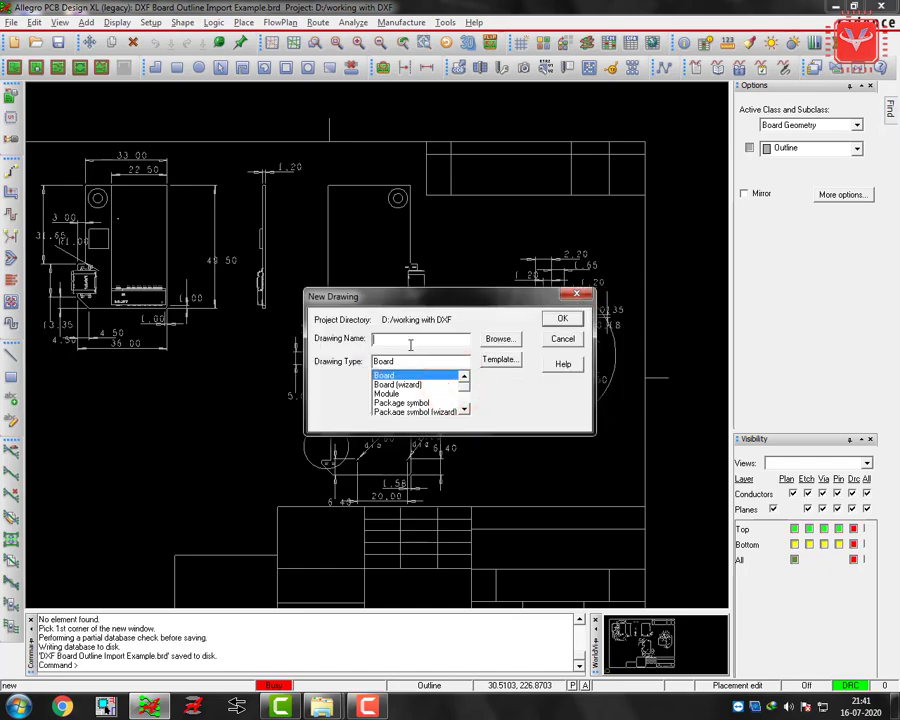
click(409, 338)
text(DX)
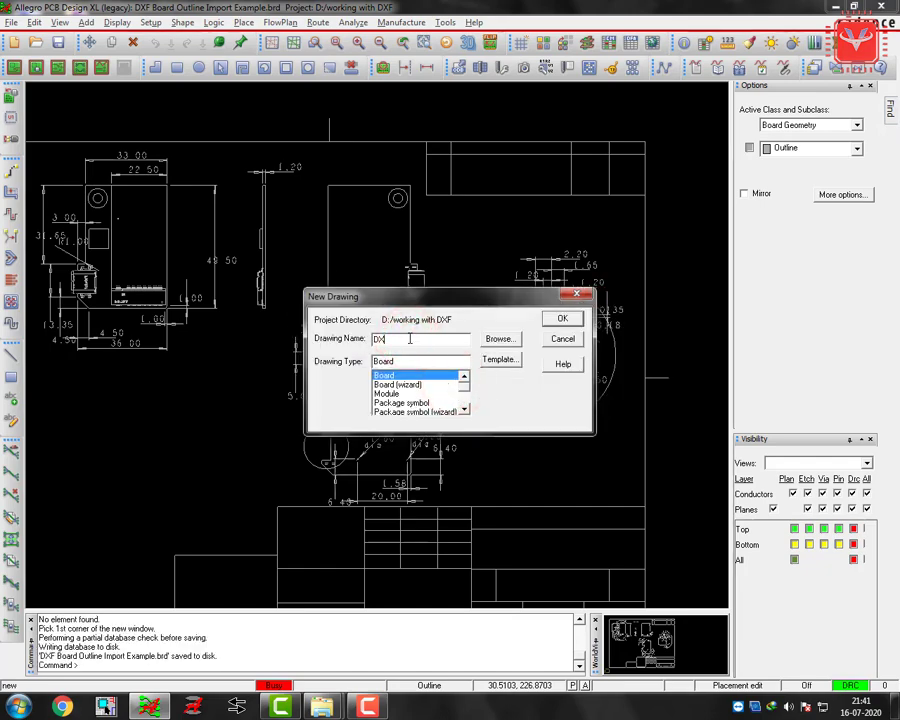
text(F Board Outline Import Example2)
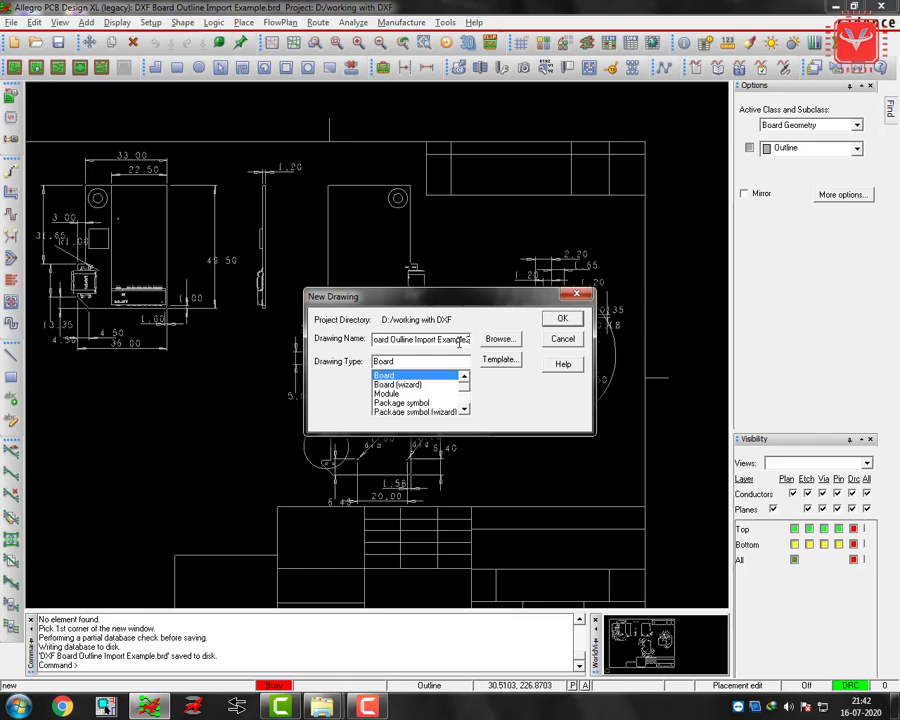
click(562, 320)
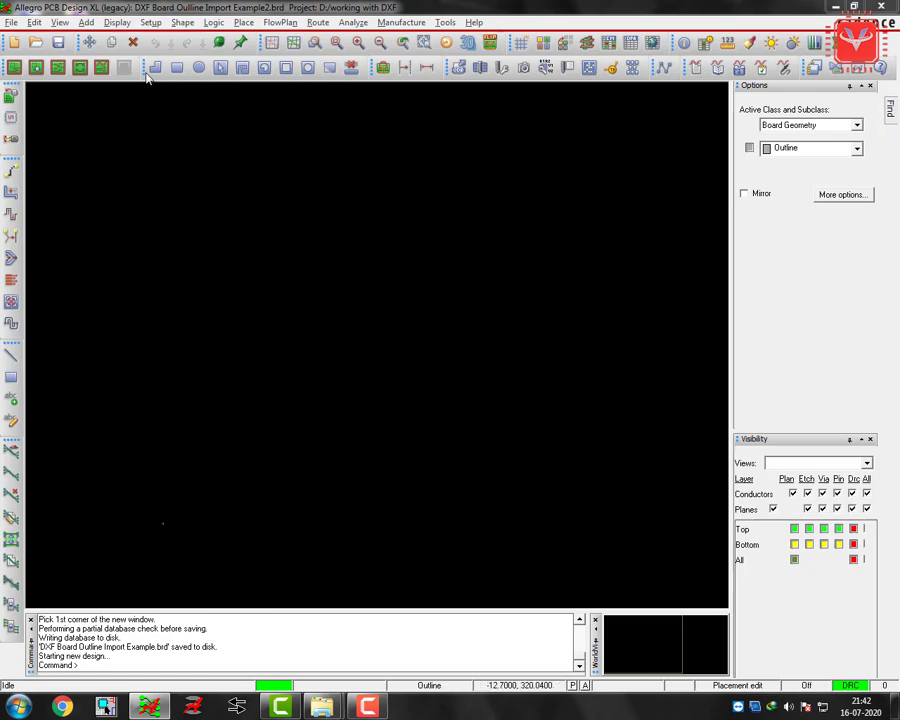
Set Example2's design parameters to Millimeter units with Left X and Lower Y extents at -9999, and apply
click(150, 22)
click(167, 38)
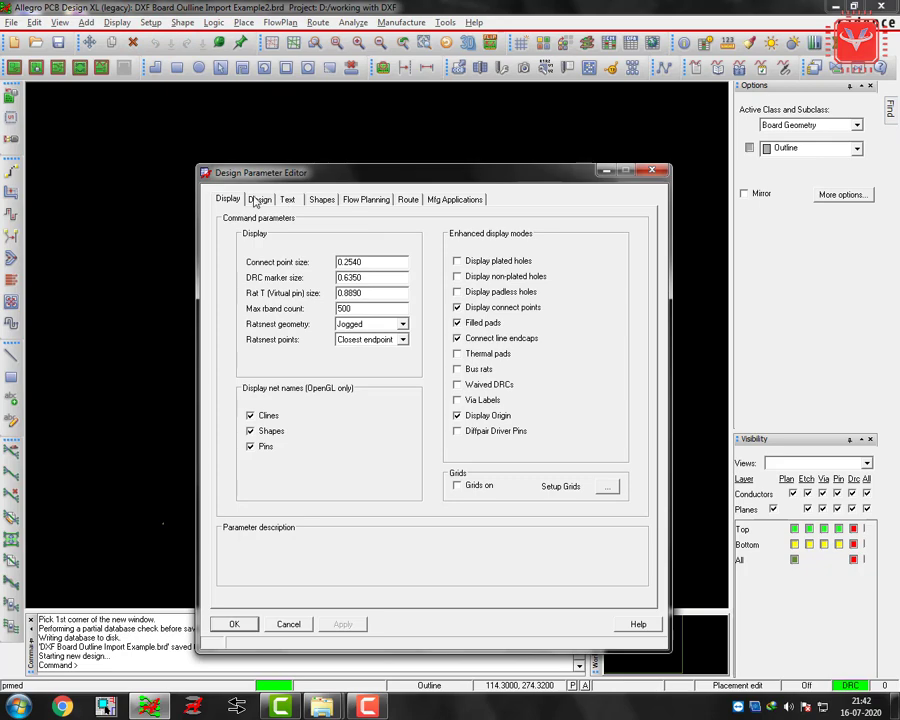
click(258, 199)
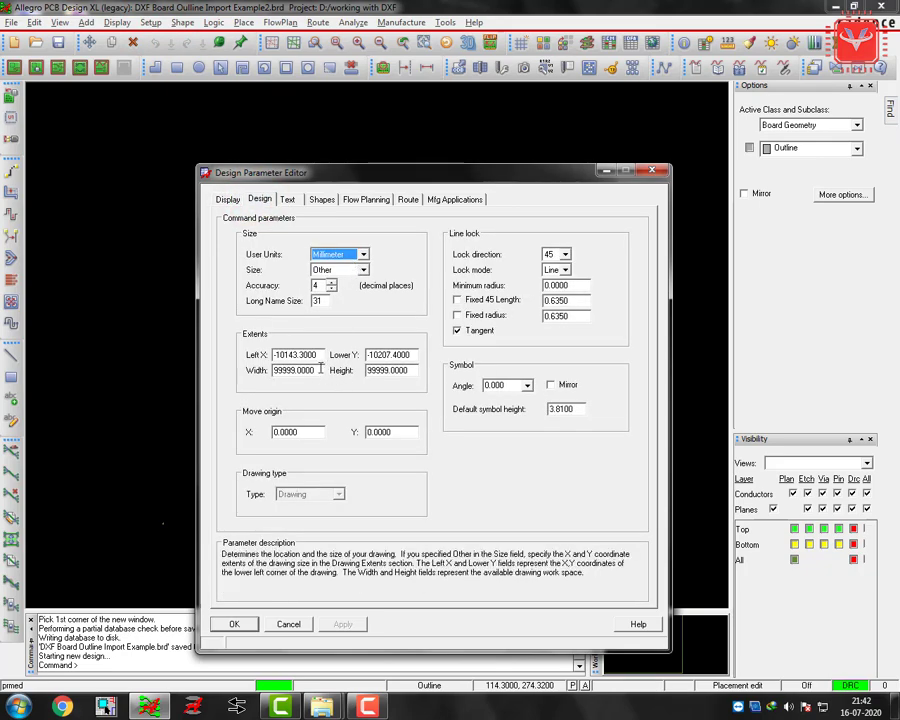
double_click(316, 355)
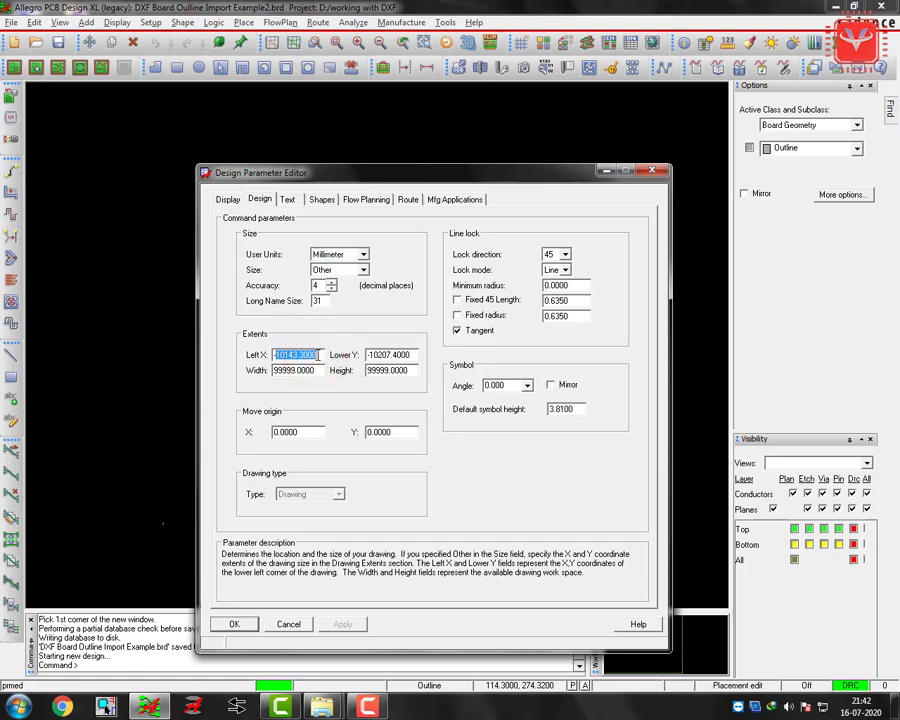
text(-9999)
key(Tab)
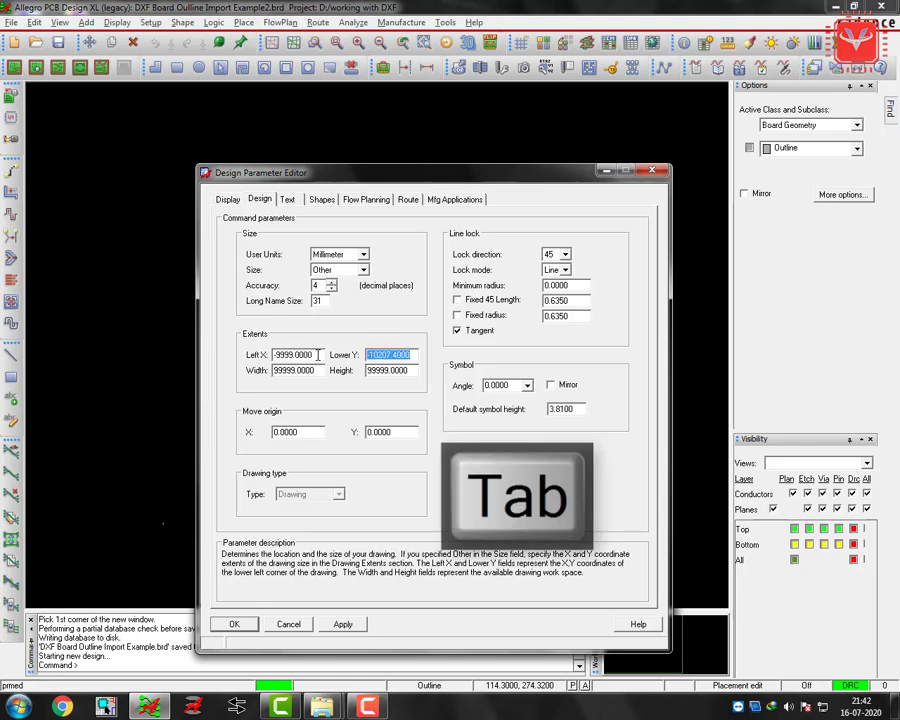
key(BackSpace)
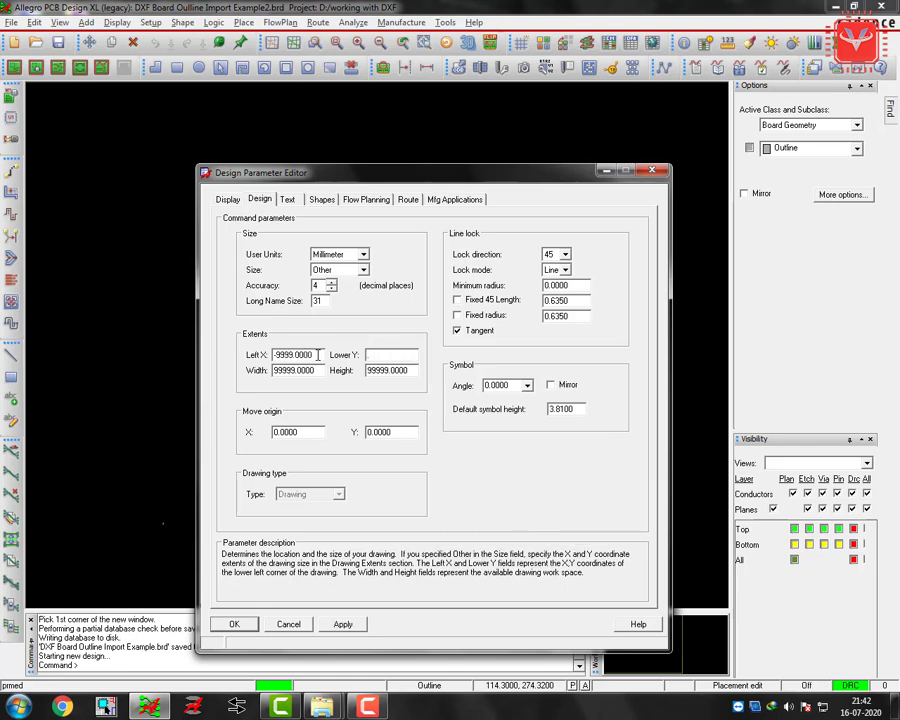
key(BackSpace)
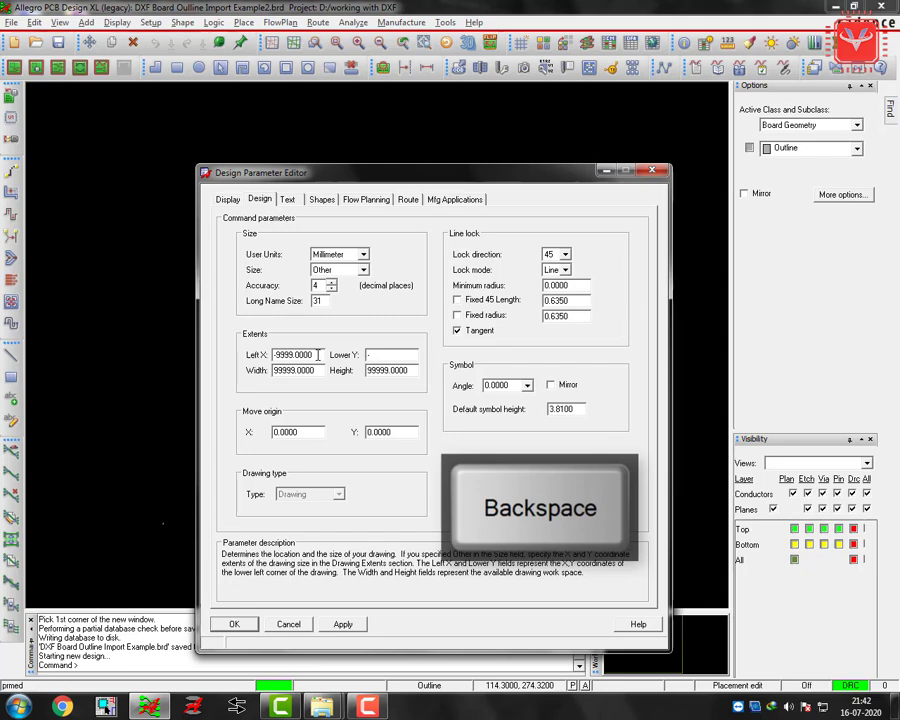
text(-9999)
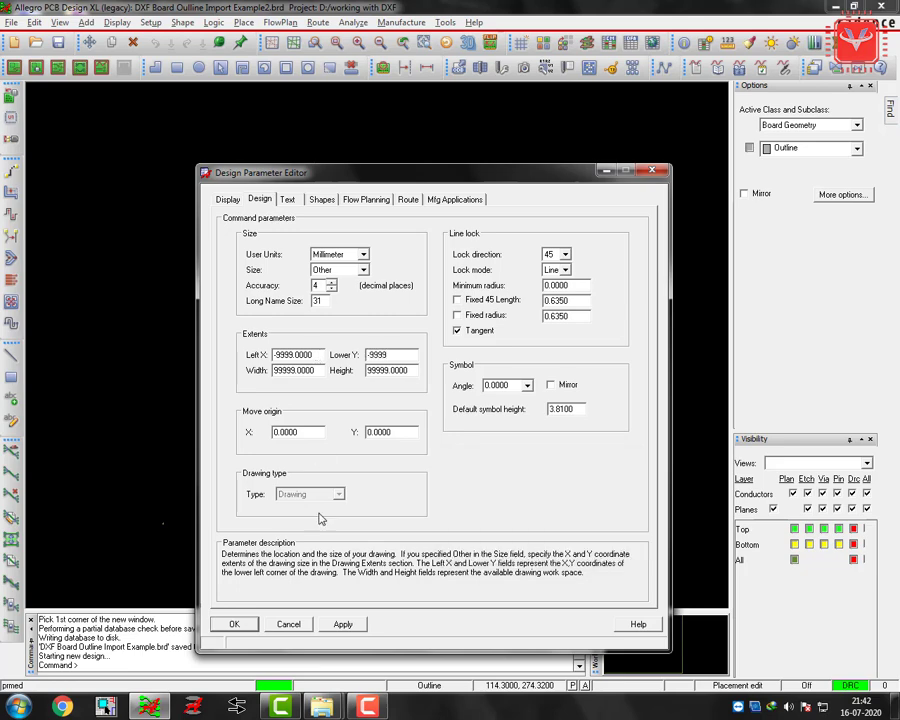
click(343, 624)
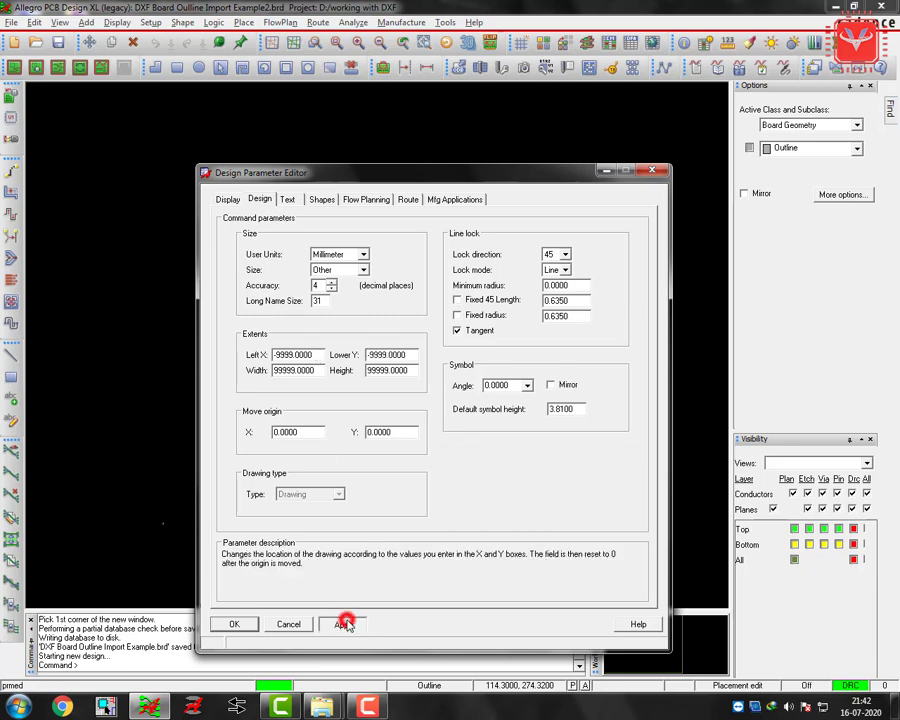
Turn on non-plated hole display, set every grid spacing to 0.1, apply, and close design parameters
click(228, 199)
click(464, 260)
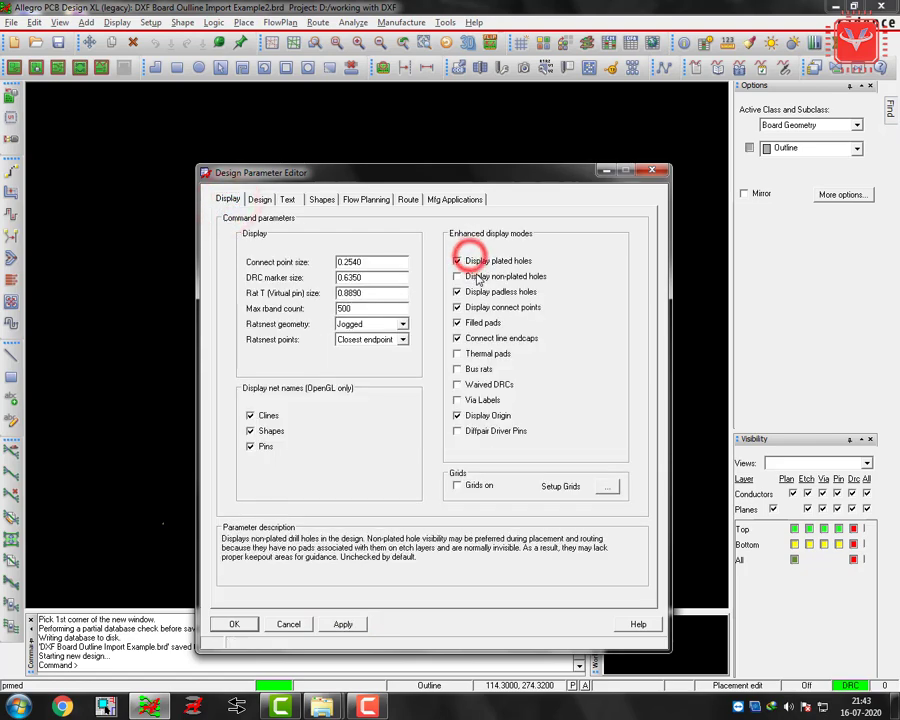
click(606, 484)
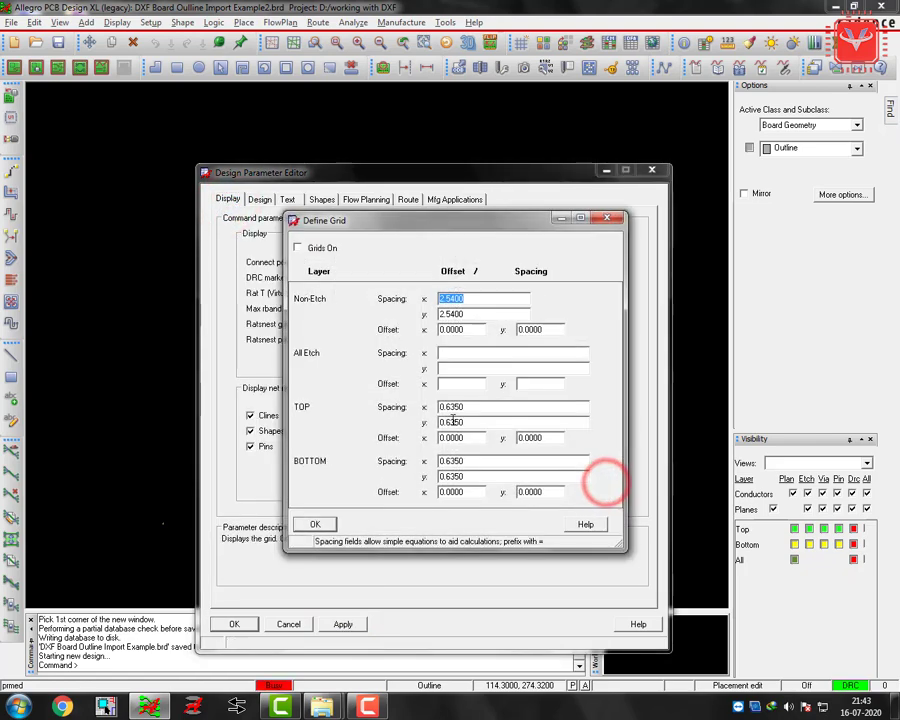
text(0.1)
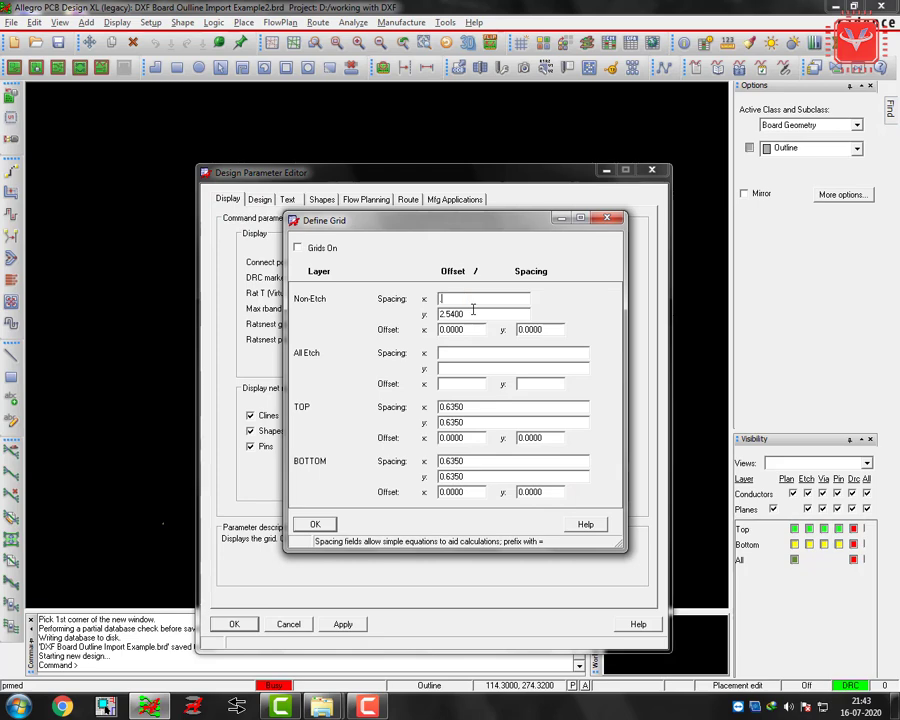
key(Tab)
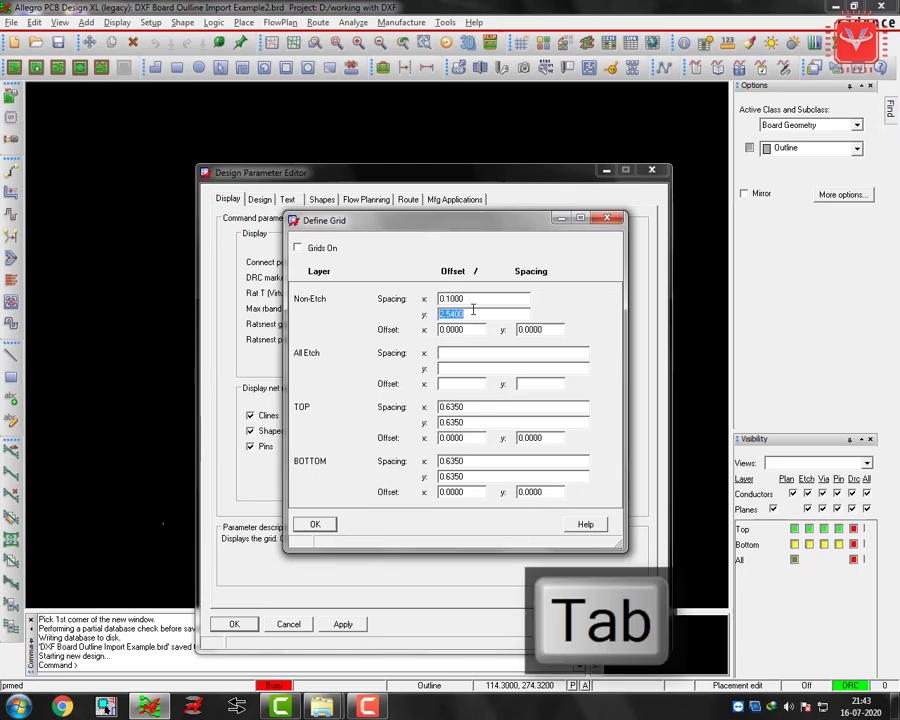
text(0.1)
key(Tab)
key(Tab)
key(Tab)
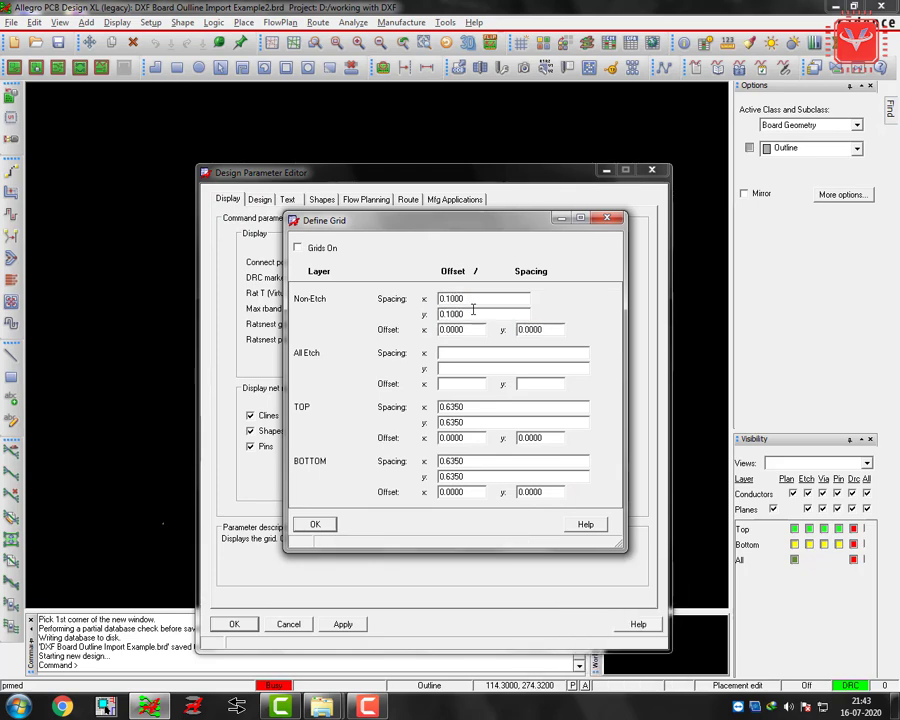
text(.1.1)
key(Tab)
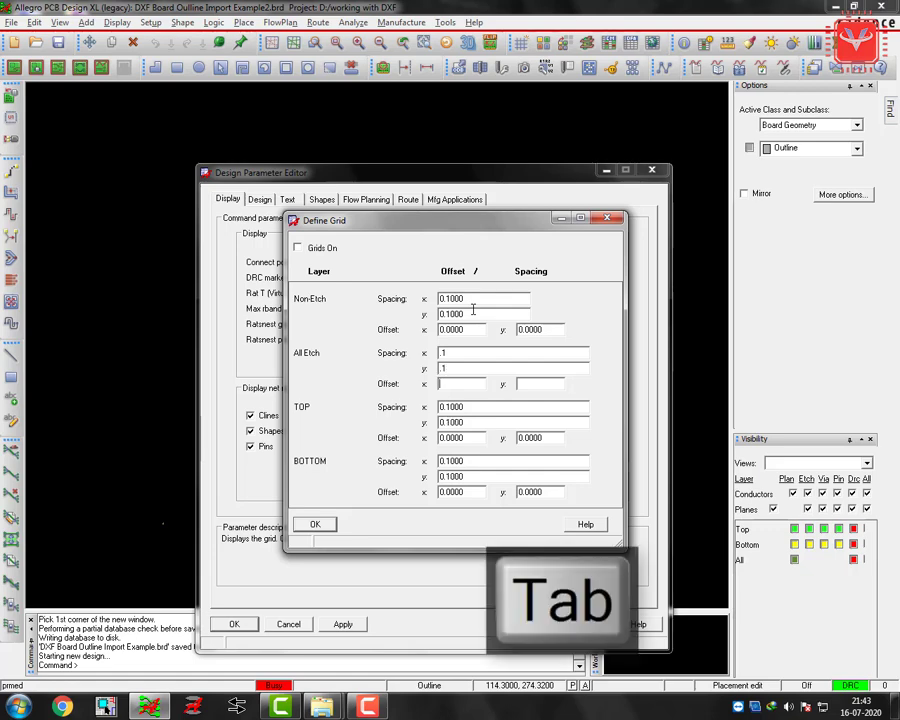
click(315, 524)
click(345, 625)
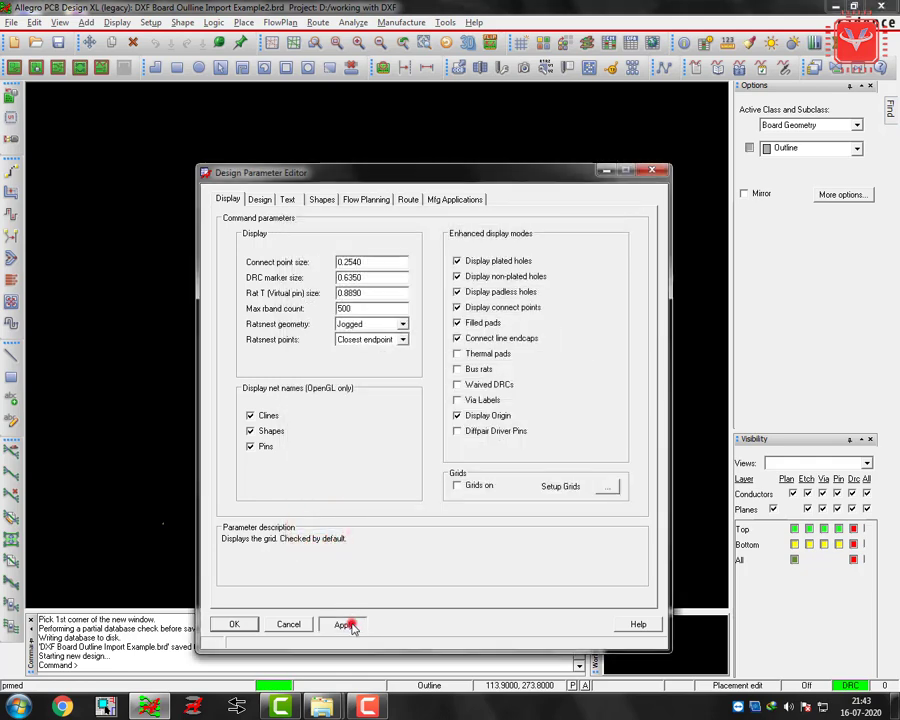
click(234, 624)
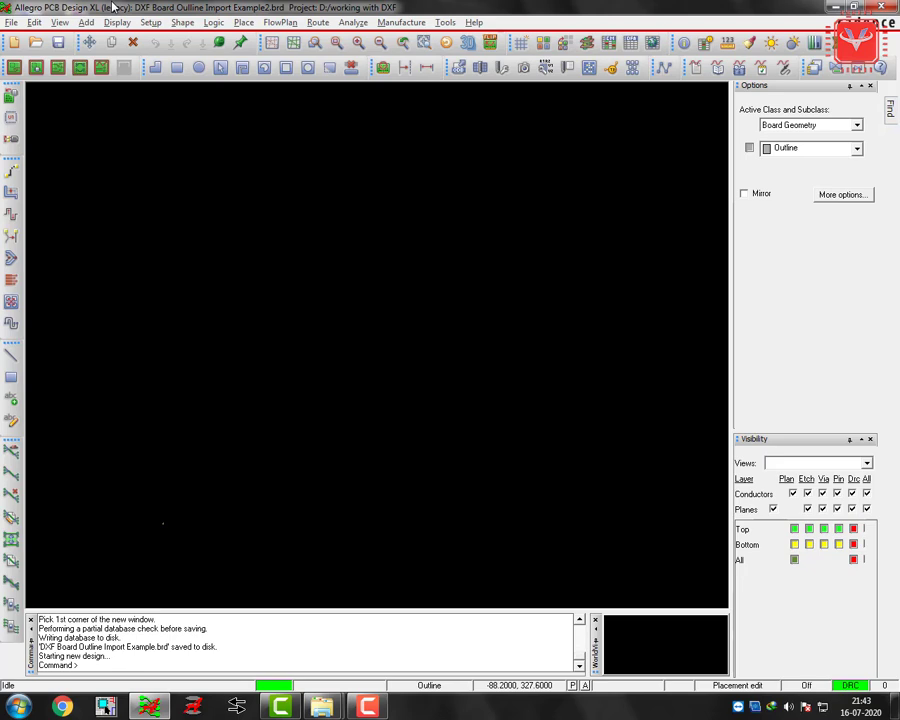
Start a DXF import and load the file D:/Dunkel pcb only.DXF
click(12, 23)
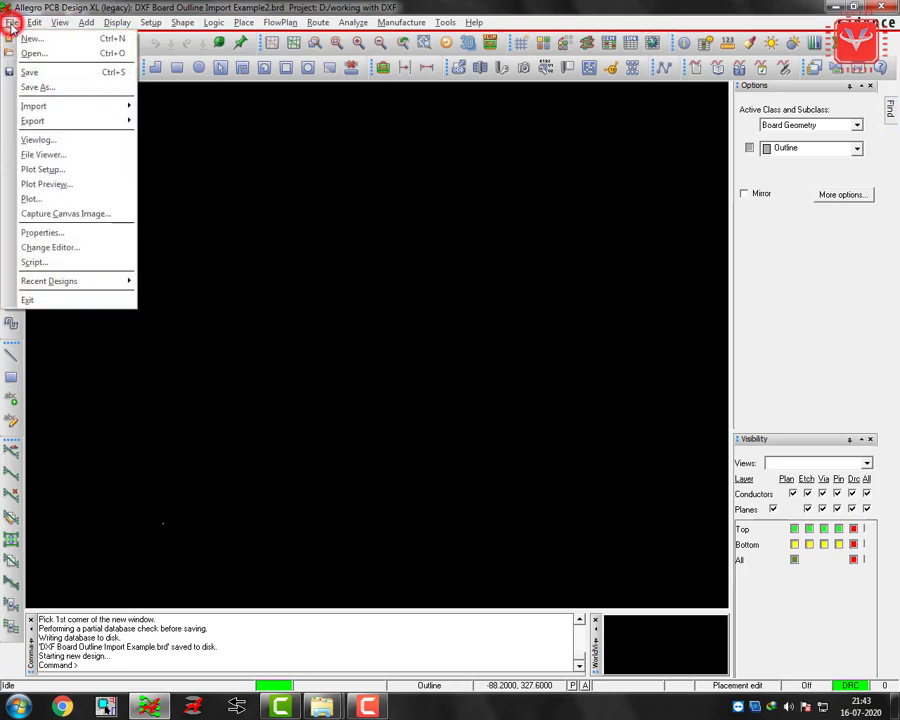
click(44, 105)
click(189, 175)
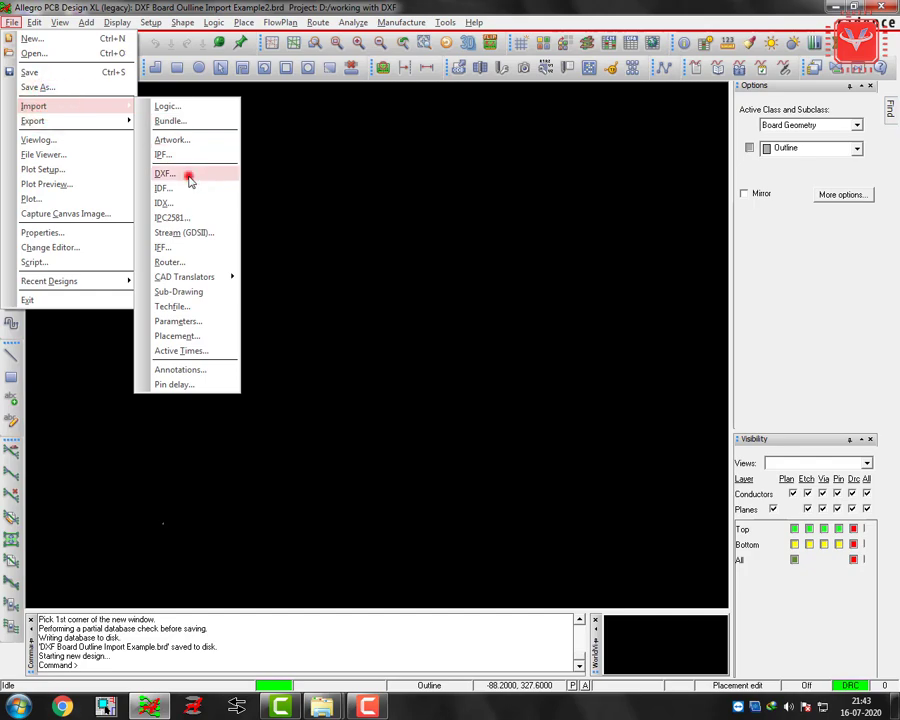
click(553, 292)
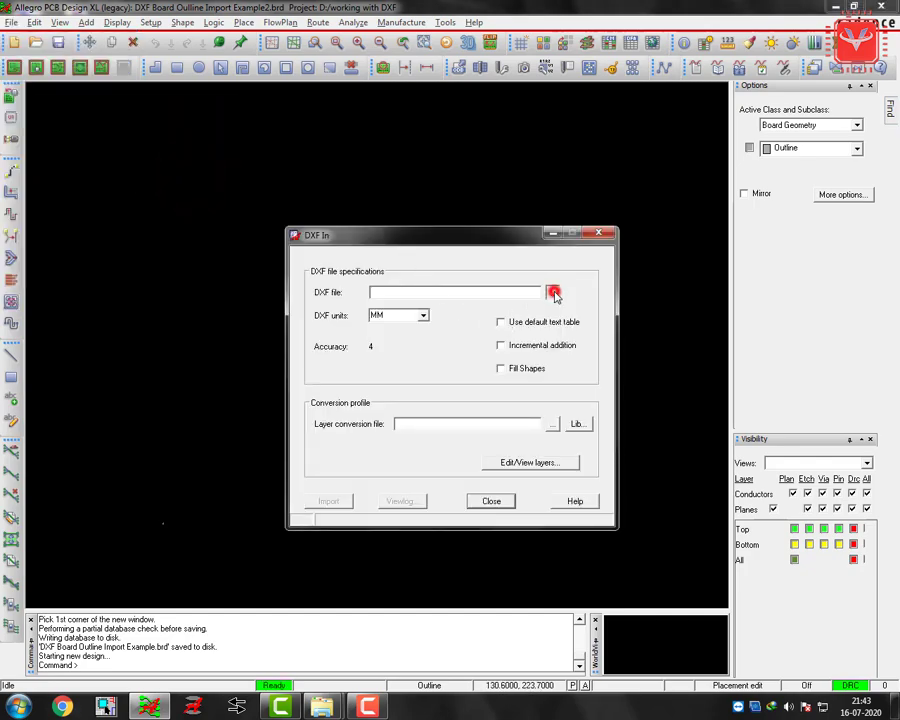
click(352, 272)
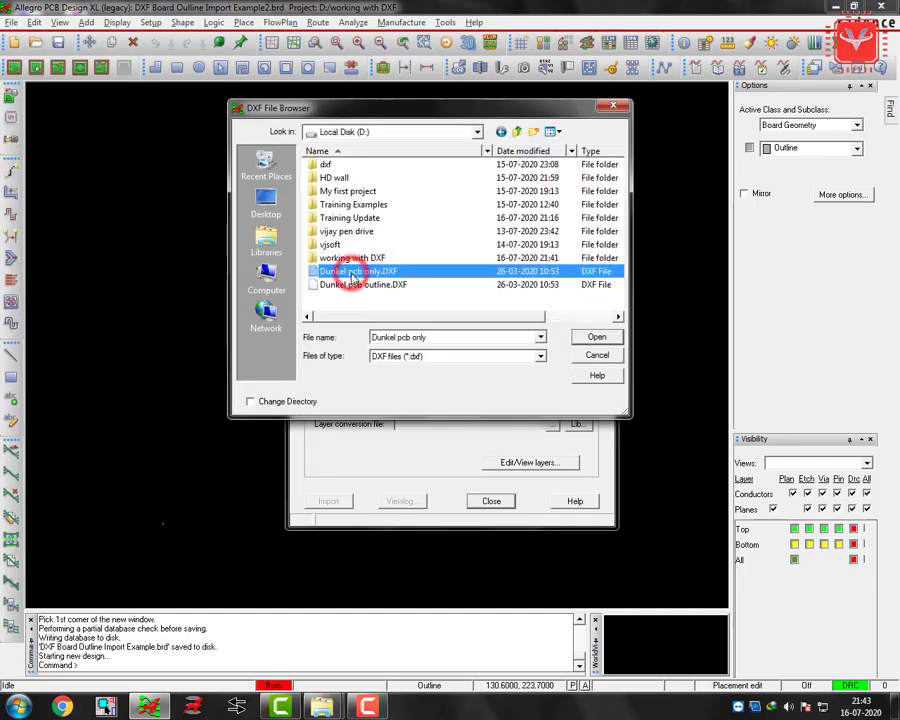
click(592, 339)
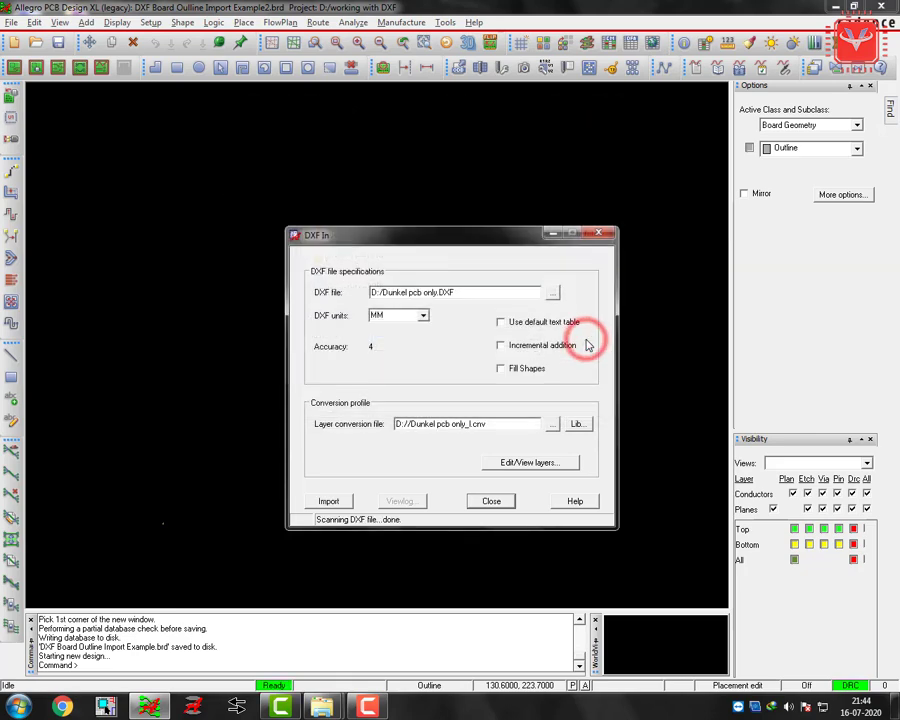
Set the DXF units to MM and switch on Incremental addition
click(423, 315)
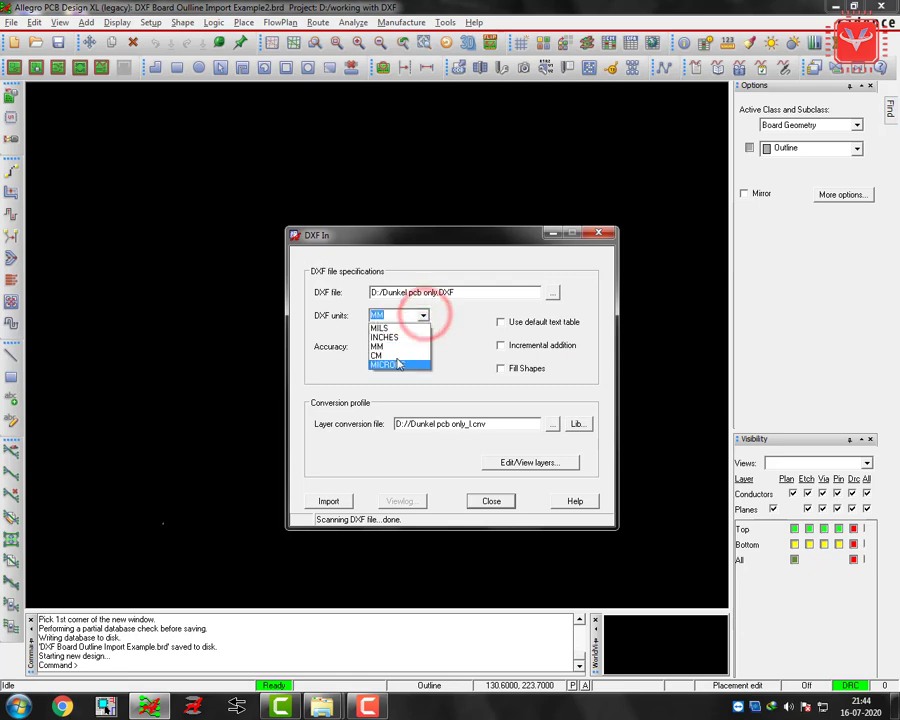
click(393, 347)
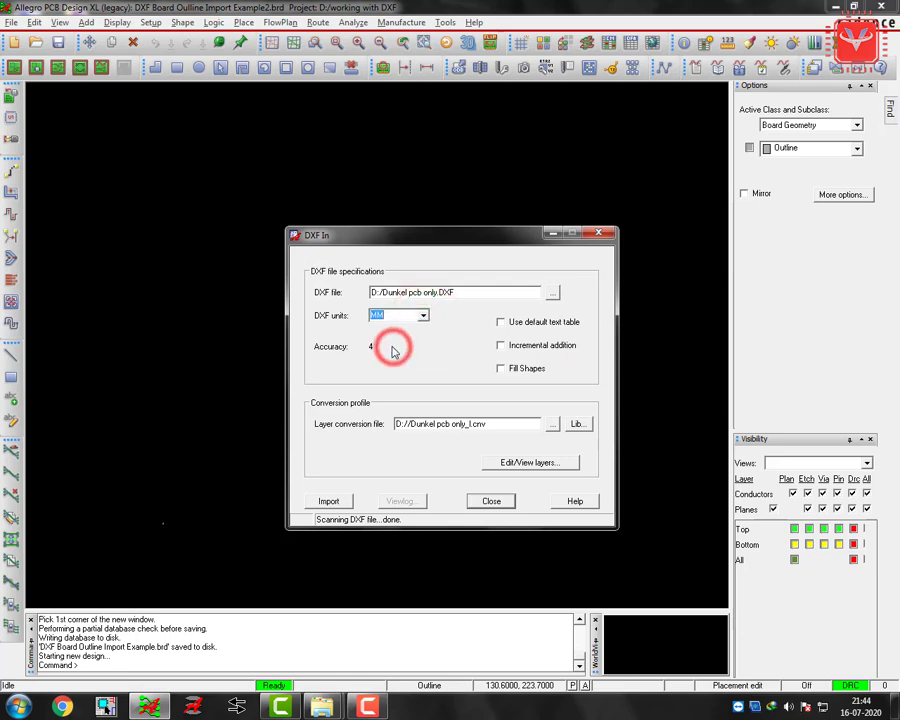
click(512, 345)
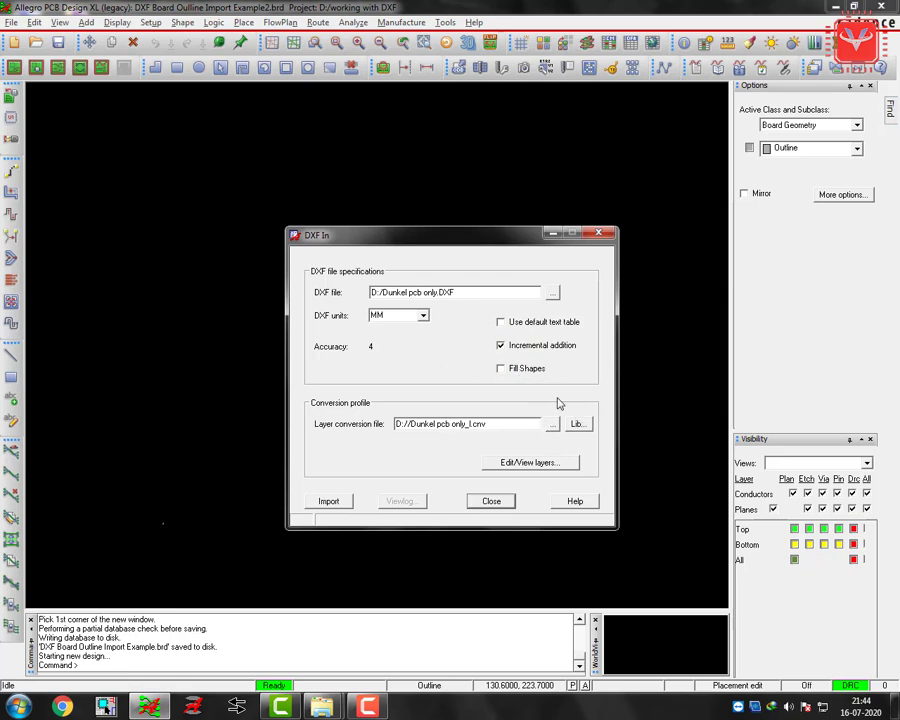
Map DXF layers 0 and FORMAT to BOARD GEOMETRY/OUTLINE, saving over Dunkel pcb only_l.cnv
click(546, 463)
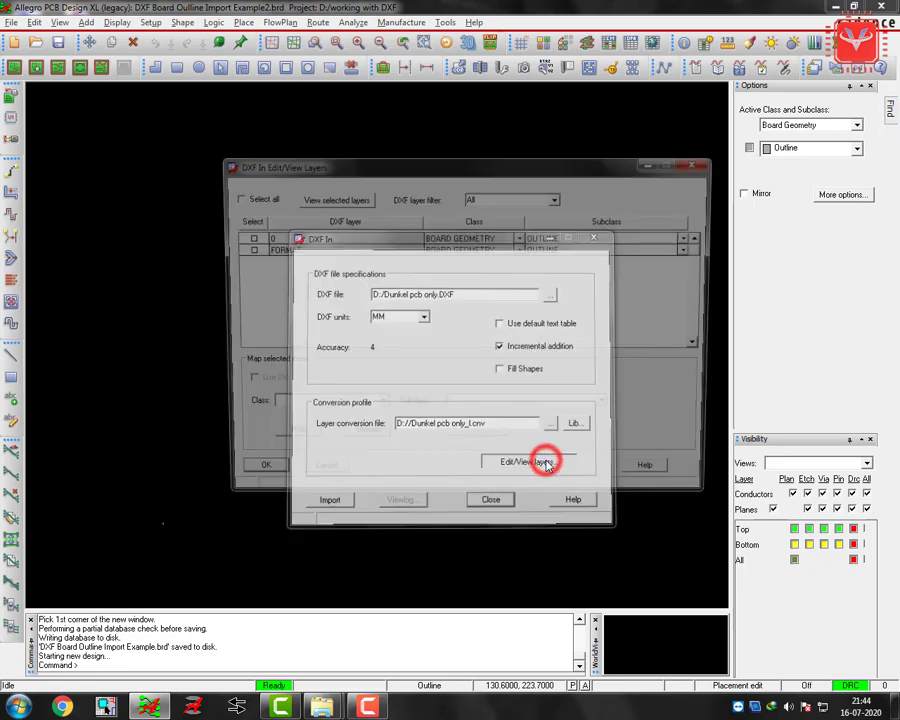
click(232, 197)
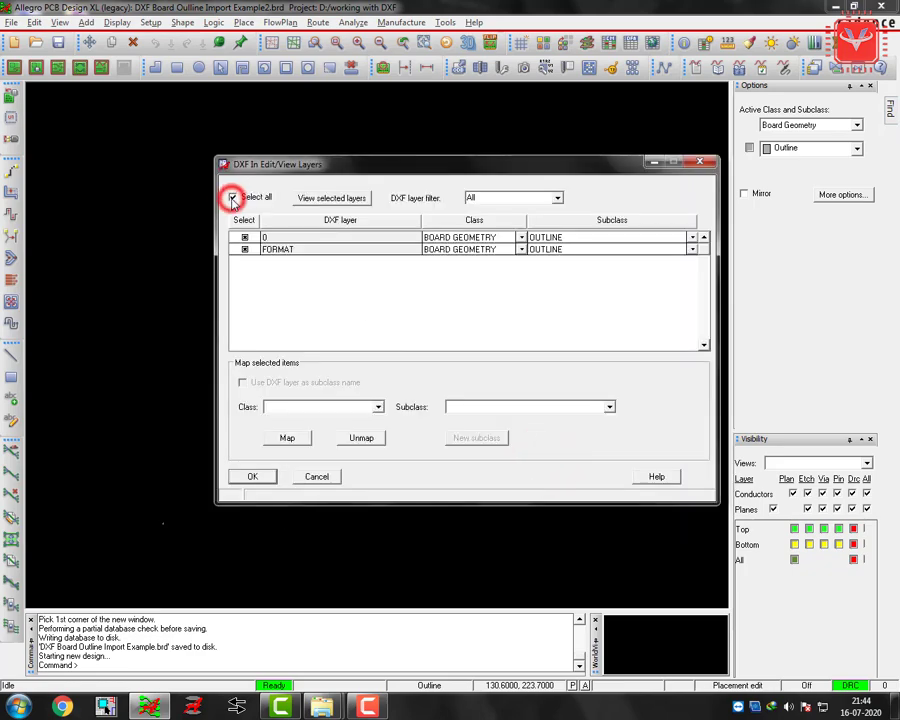
click(377, 407)
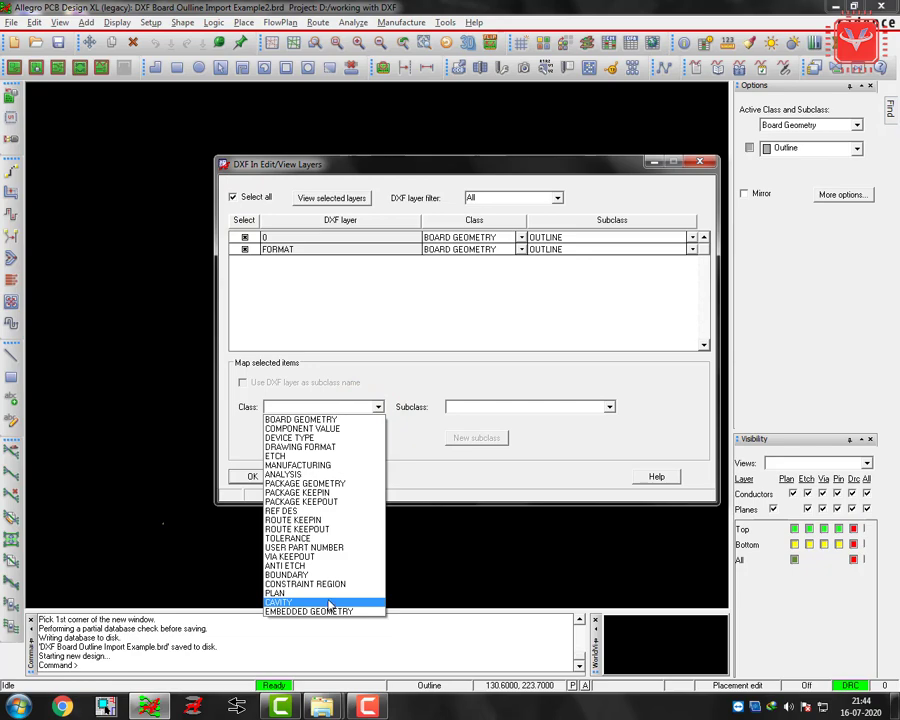
click(305, 428)
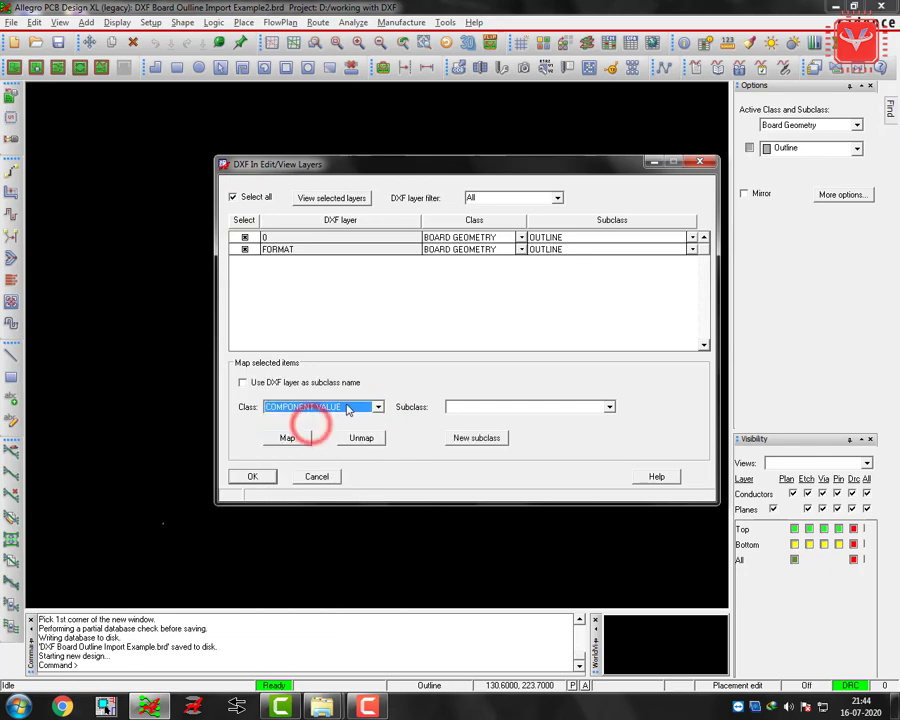
click(346, 406)
click(335, 419)
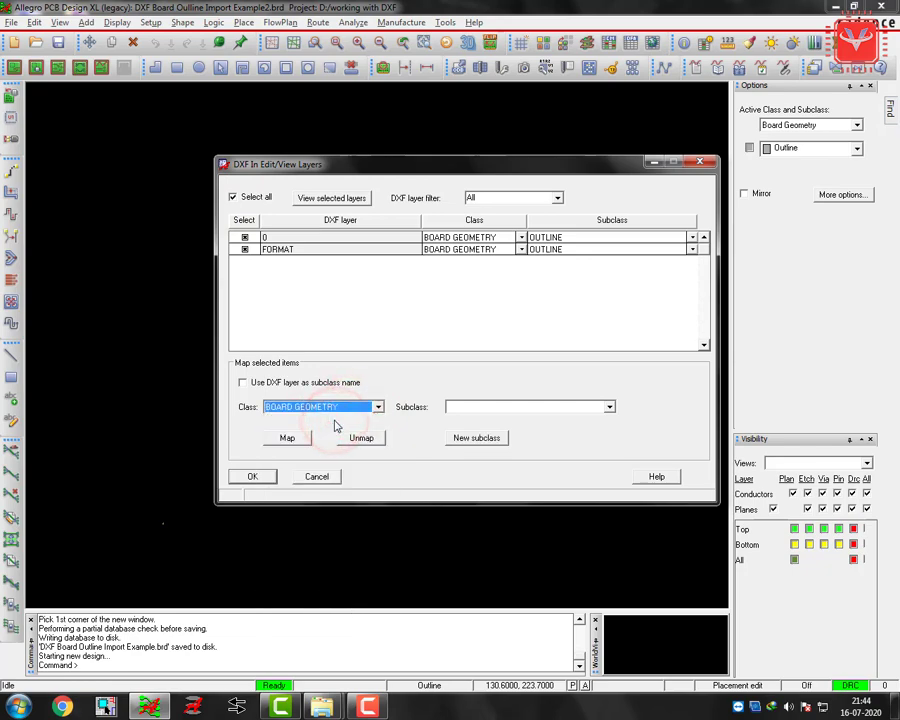
click(608, 406)
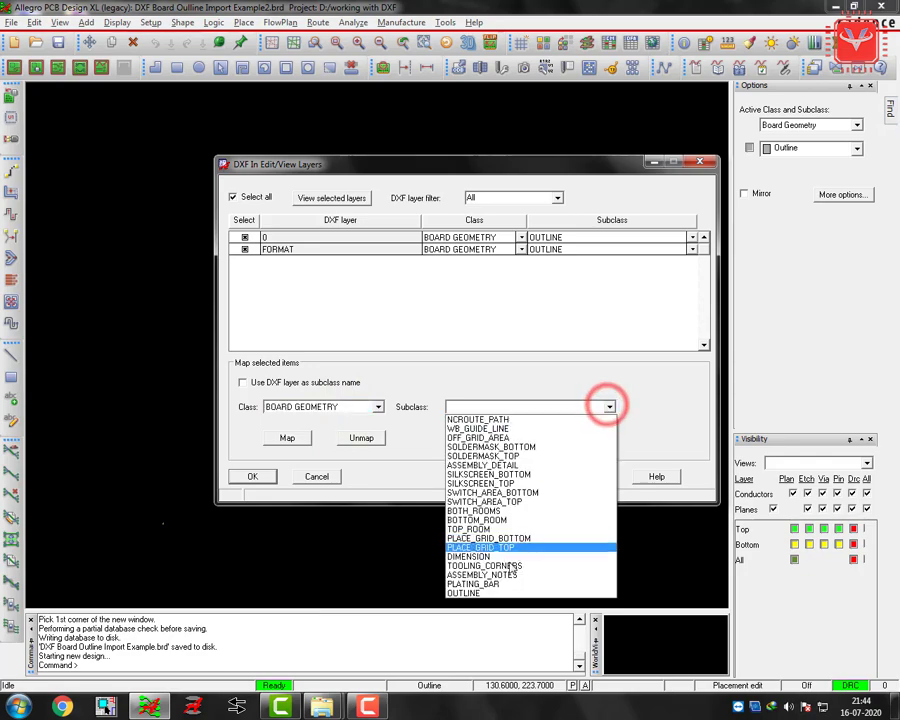
click(498, 594)
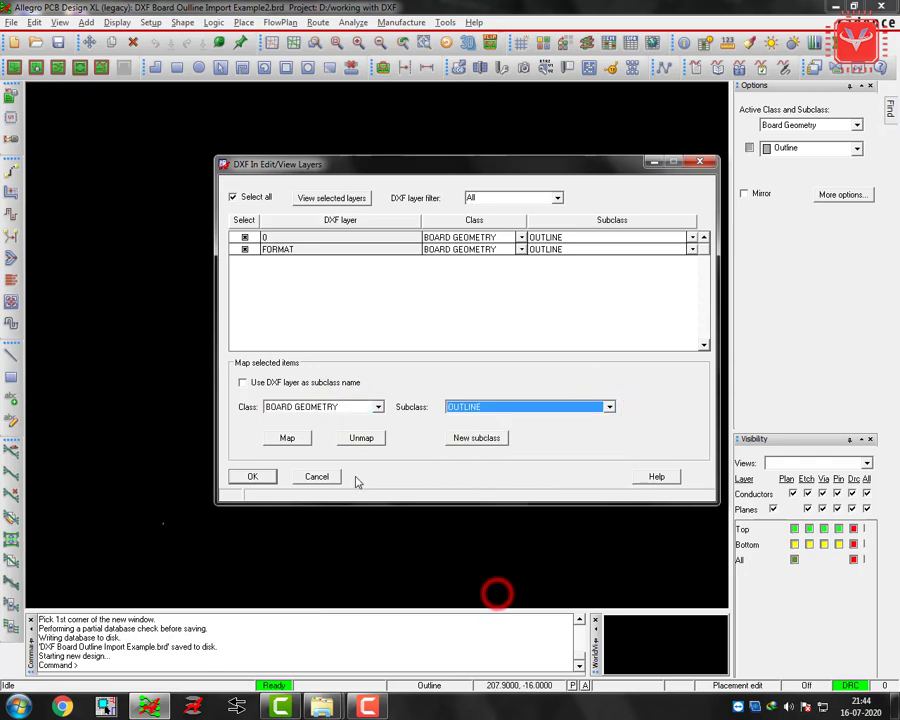
click(299, 441)
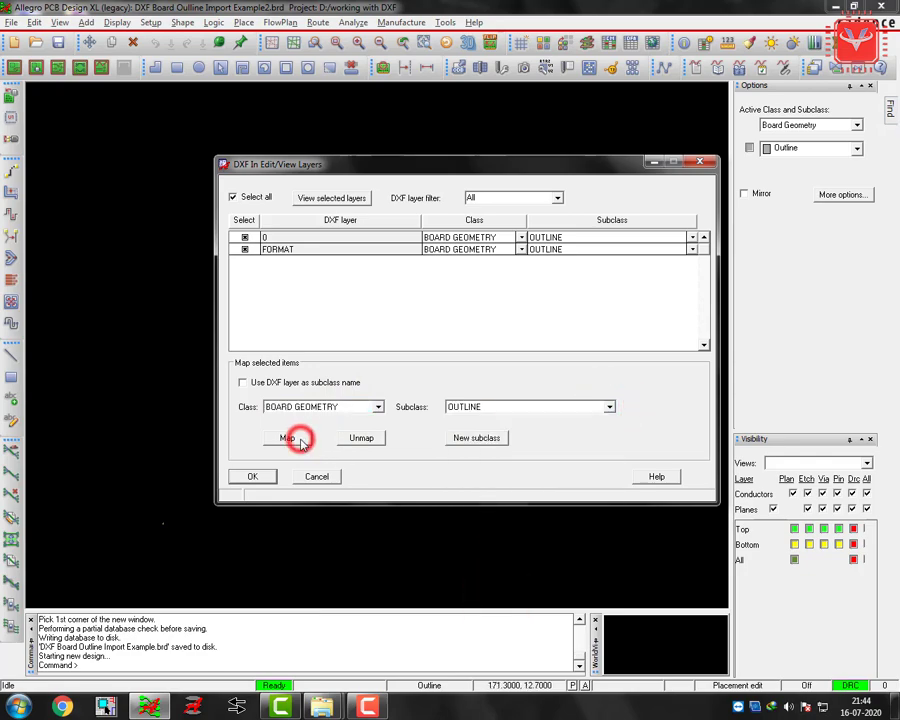
click(258, 480)
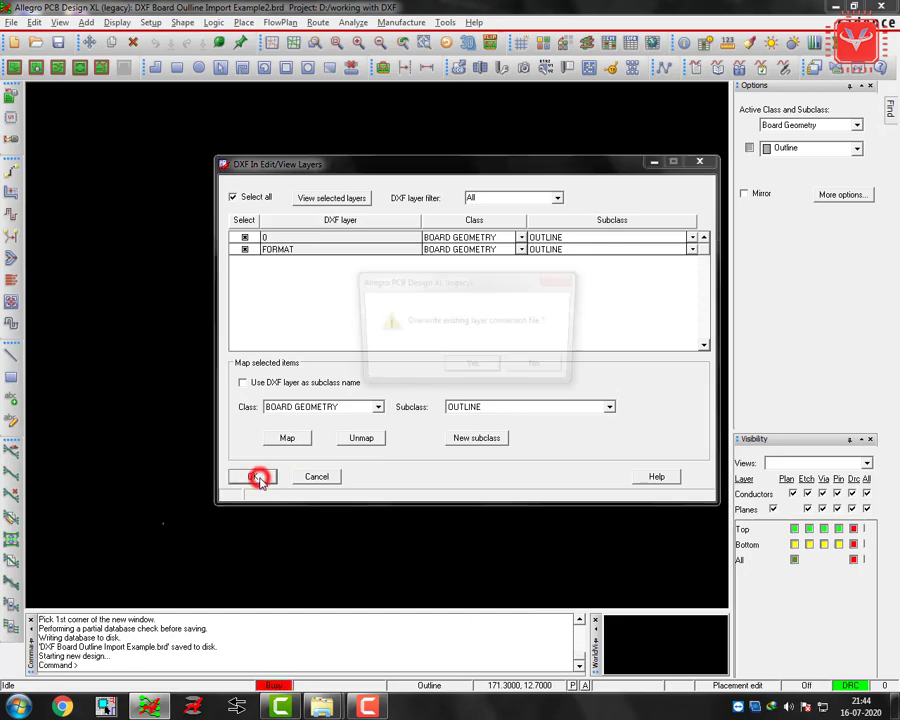
click(490, 370)
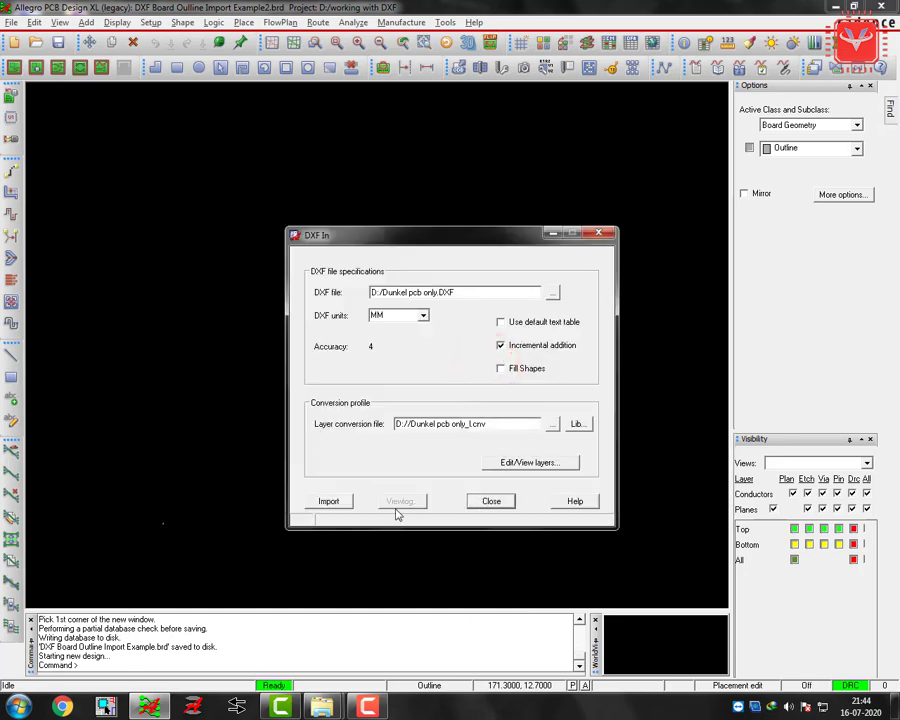
Import Dunkel pcb only.DXF into Example2, close the DXF In dialog, and zoom in on the outlines
click(337, 503)
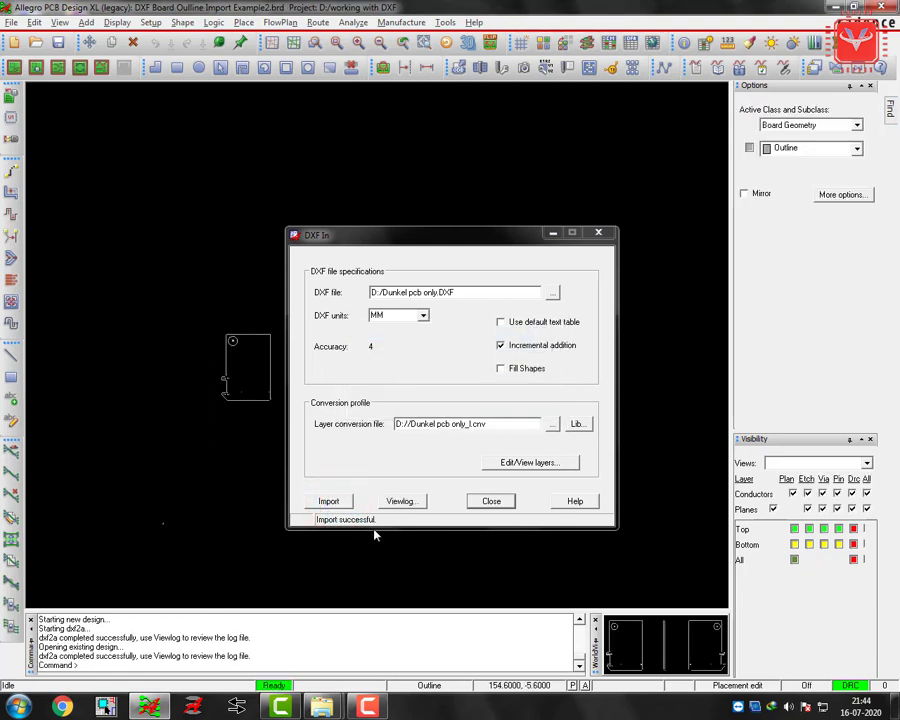
click(383, 523)
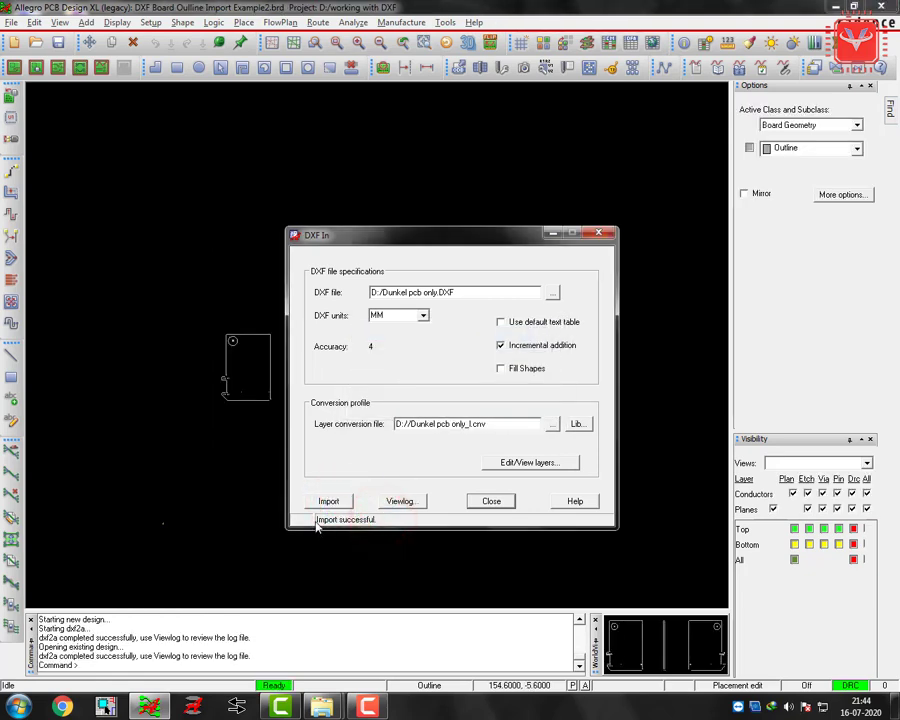
click(492, 501)
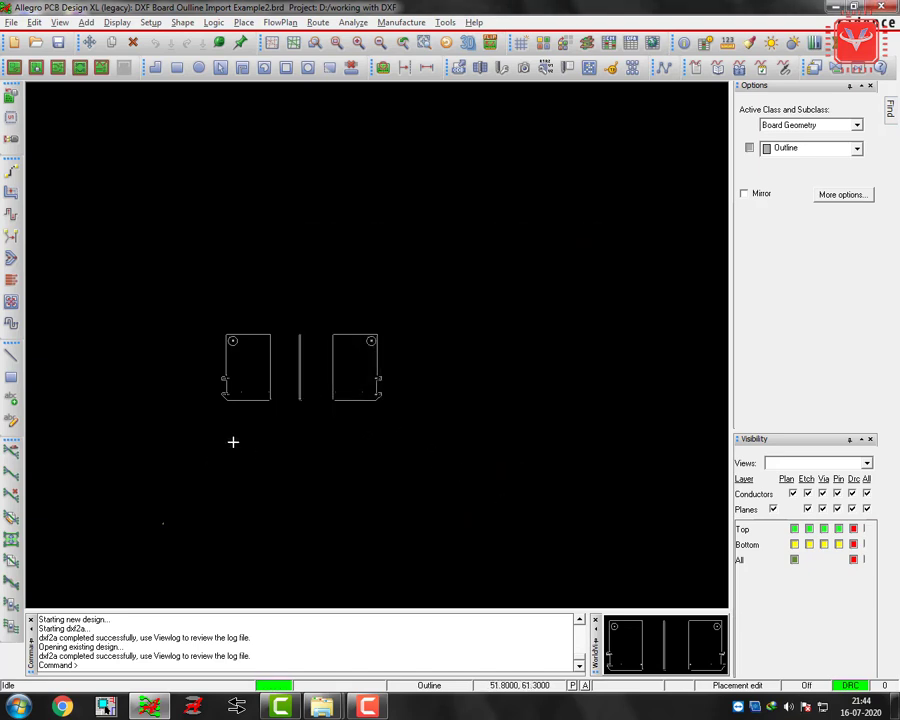
scroll(231, 409, up, 2)
scroll(248, 422, up, 3)
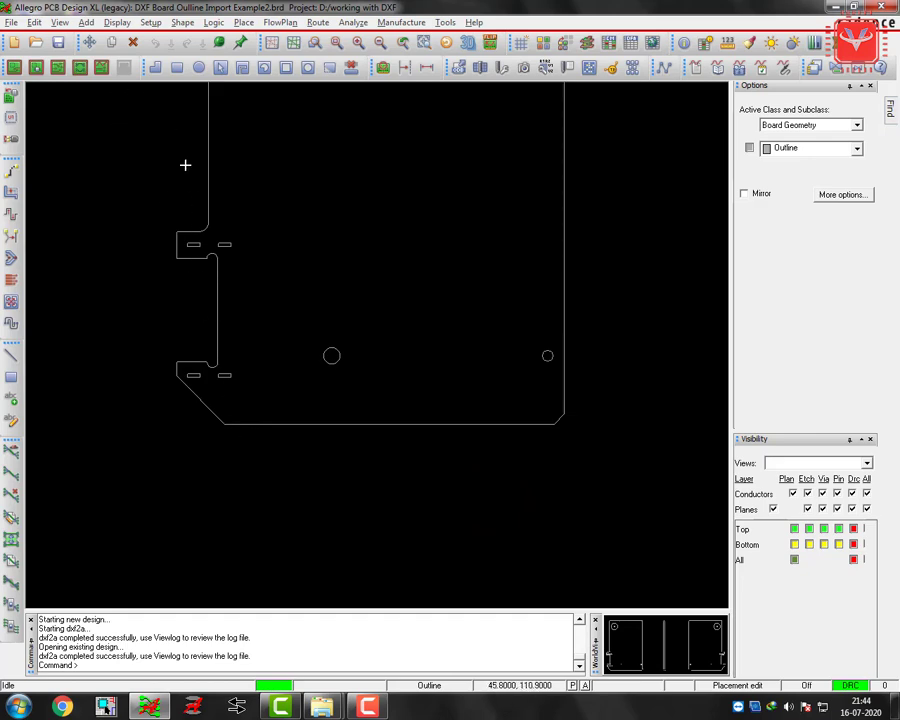
Place the drawing origin (0,0) at the lower-left corner of the imported board outline
click(150, 22)
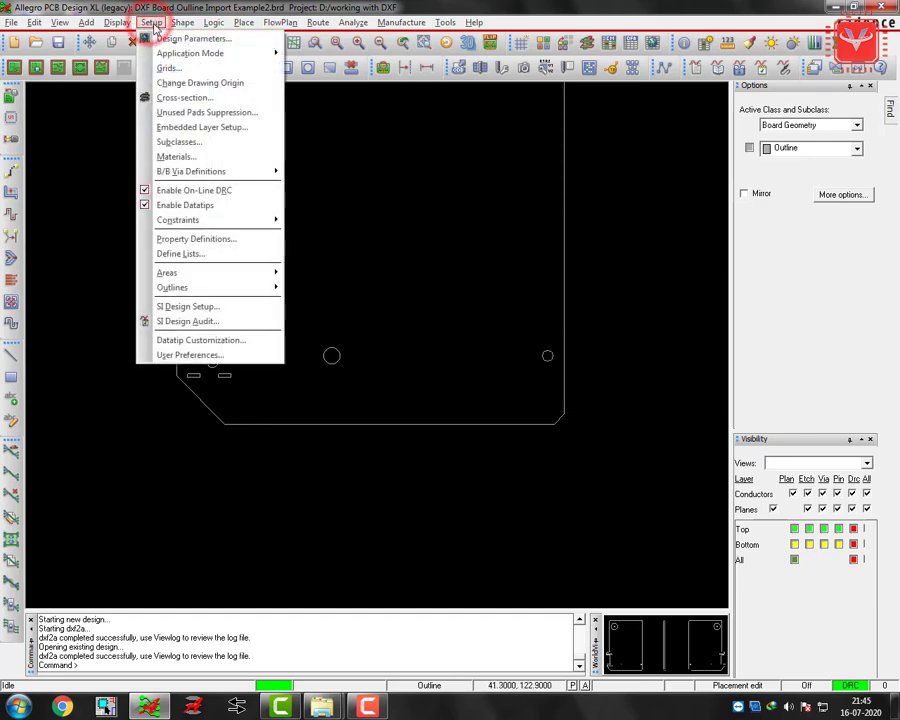
click(183, 83)
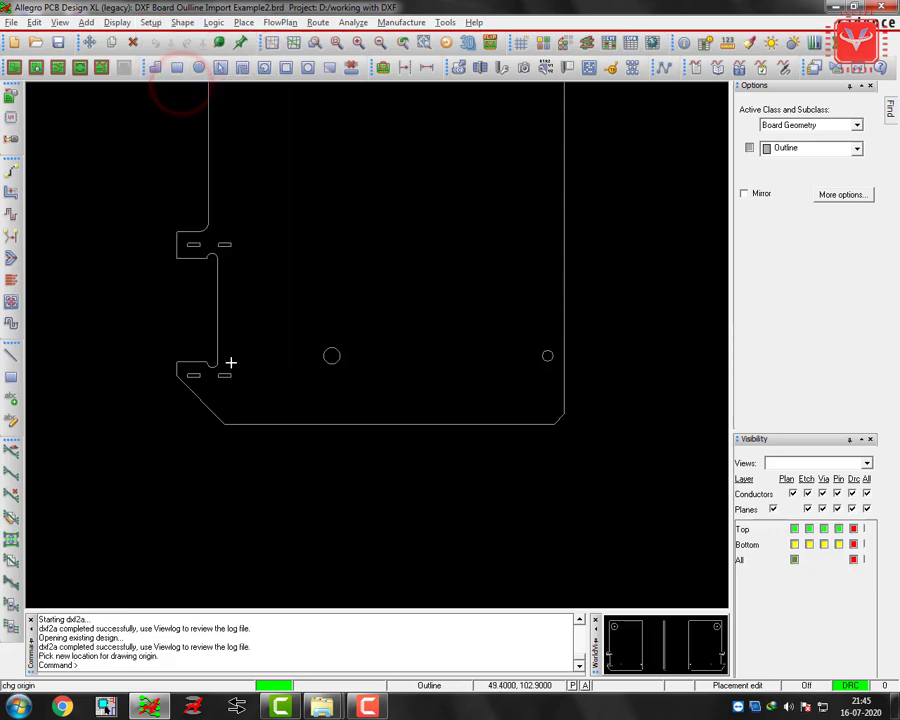
scroll(223, 425, up, 4)
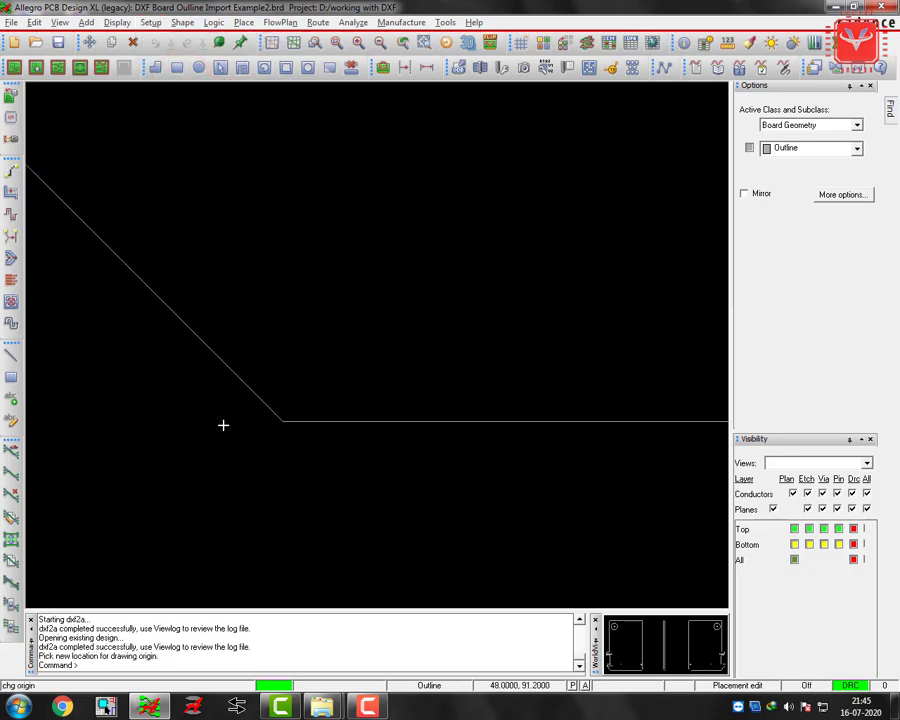
click(280, 421)
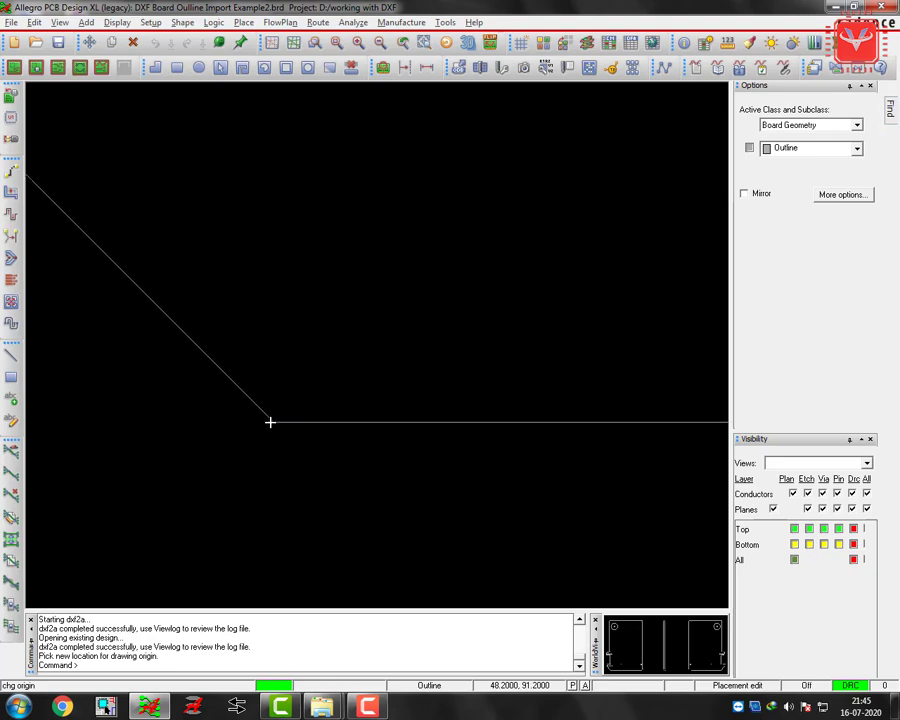
click(274, 423)
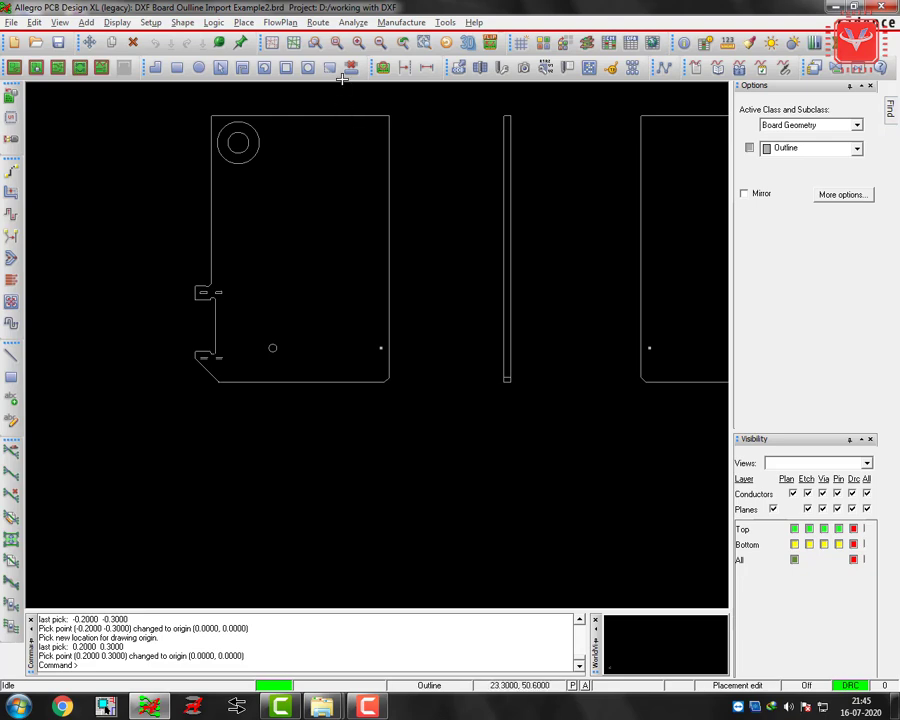
Zoom to fit and adjust the zoom to inspect the top, side and bottom outline views
click(333, 42)
scroll(224, 298, down, 2)
scroll(224, 298, up, 2)
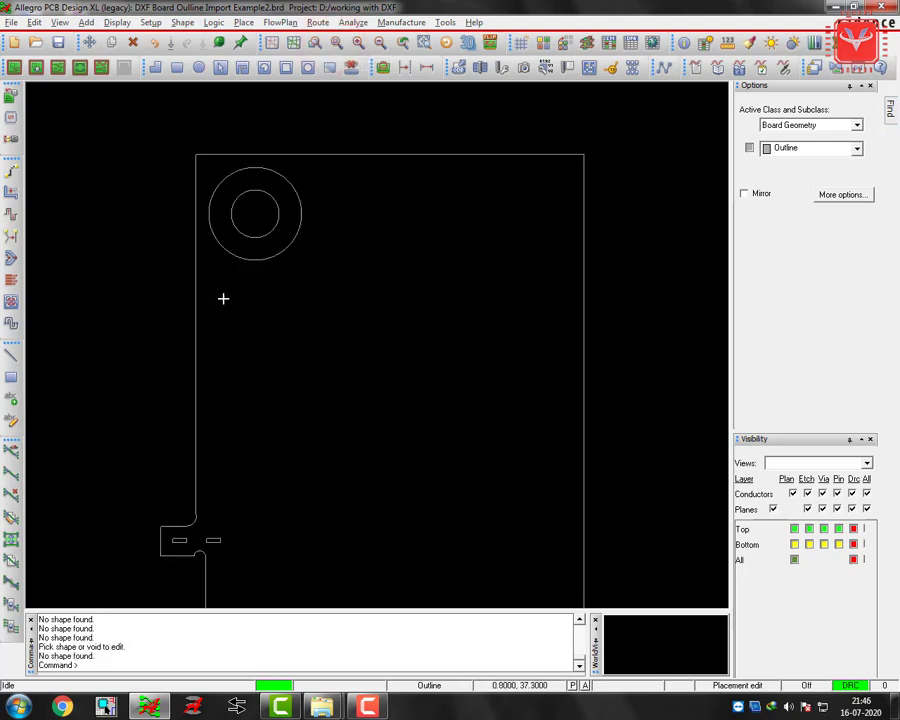
scroll(215, 301, down, 1)
scroll(526, 266, down, 1)
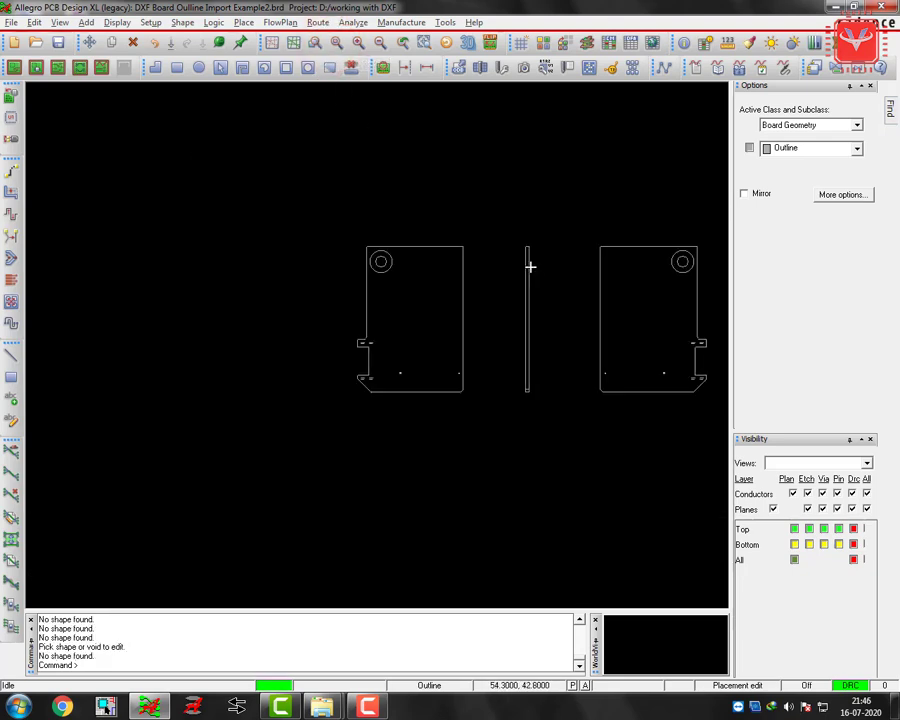
scroll(560, 273, up, 1)
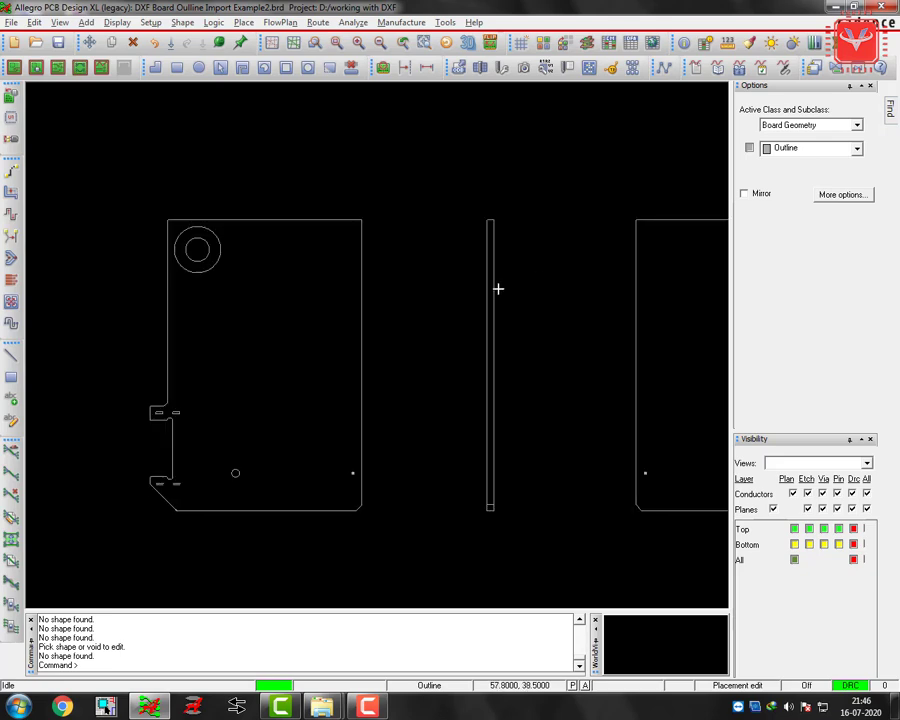
scroll(464, 297, down, 1)
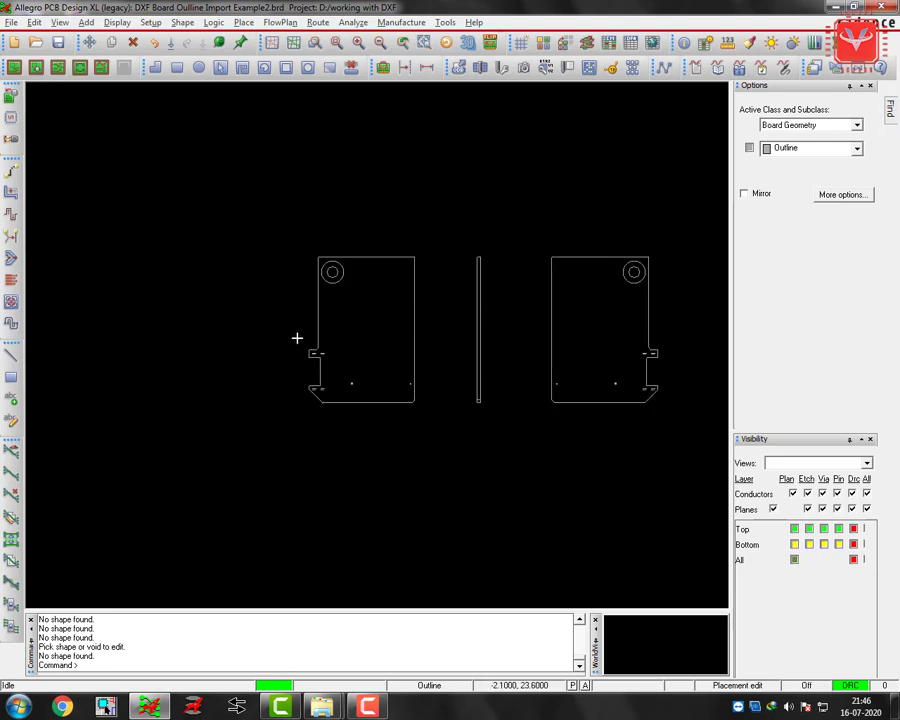